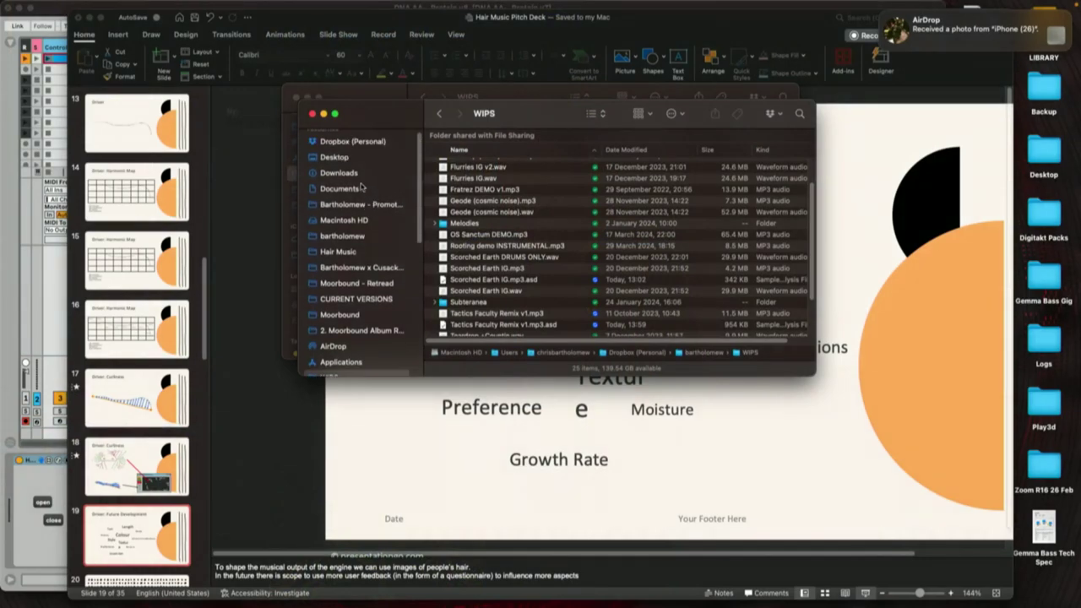
- Preview IMG_6368.JPG from the Downloads folder and rotate the photo into landscape orientation
{"action": "left_click", "coordinate": [353, 173]}
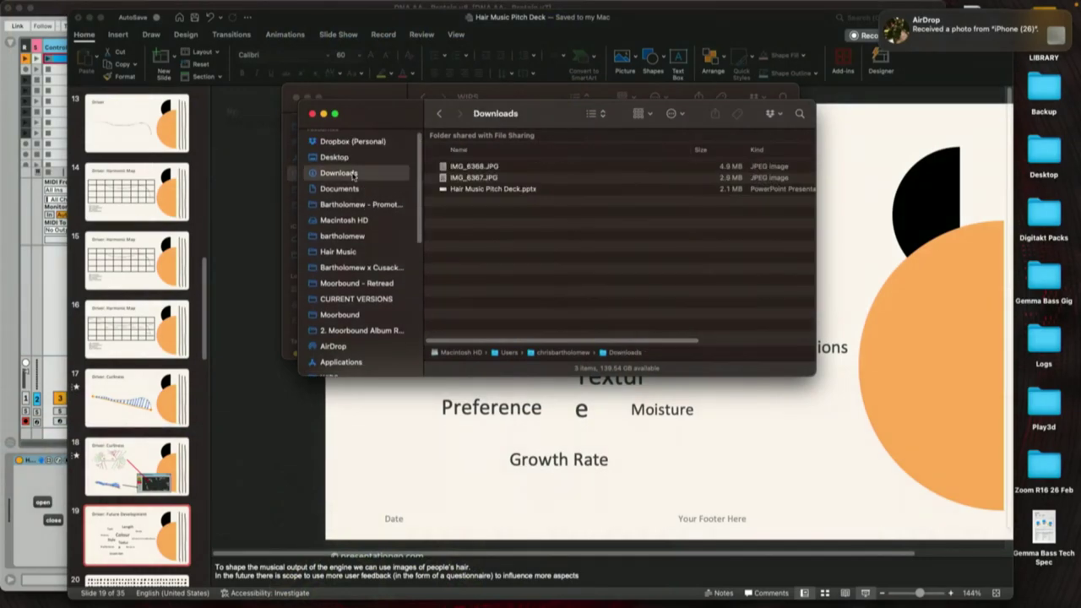
{"action": "left_click", "coordinate": [545, 167]}
{"action": "key", "text": "space"}
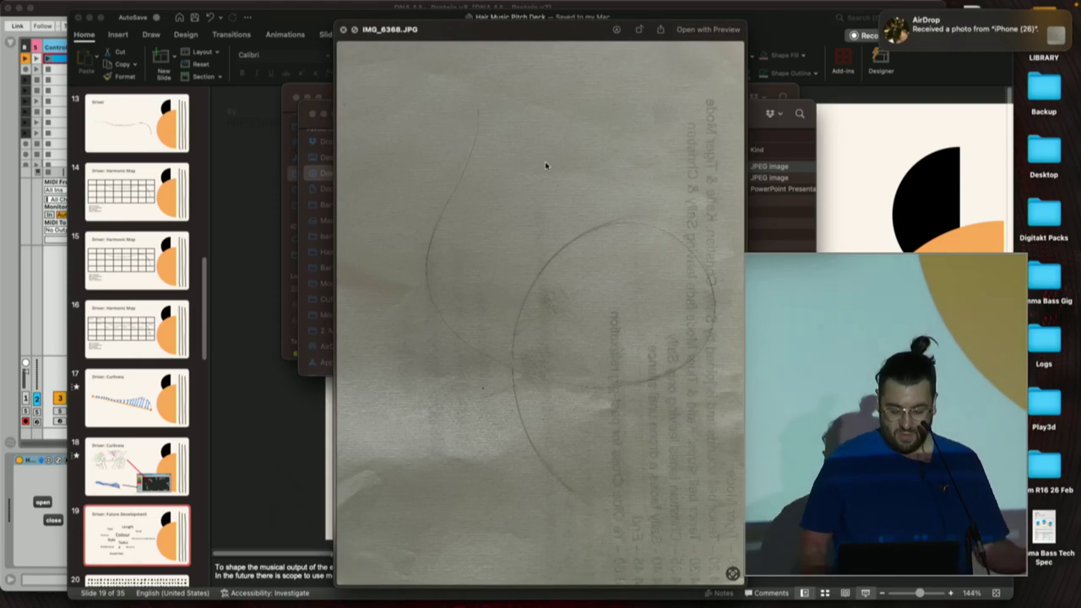
{"action": "left_click", "coordinate": [640, 29]}
{"action": "left_click", "coordinate": [639, 29]}
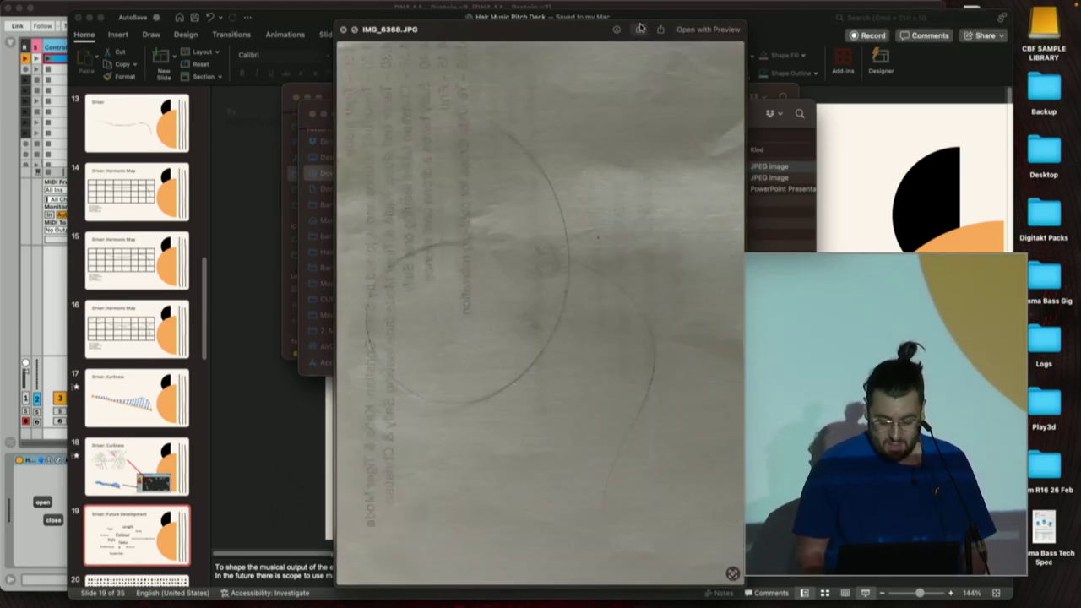
{"action": "left_click", "coordinate": [640, 29]}
{"action": "left_click", "coordinate": [639, 29]}
{"action": "left_click", "coordinate": [639, 29]}
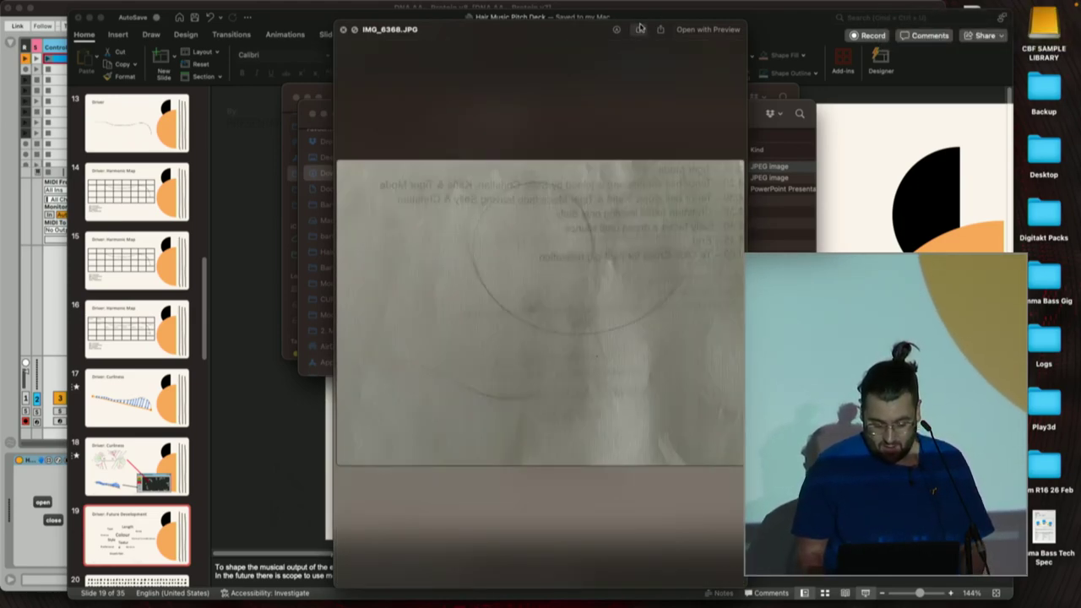
{"action": "key", "text": "space"}
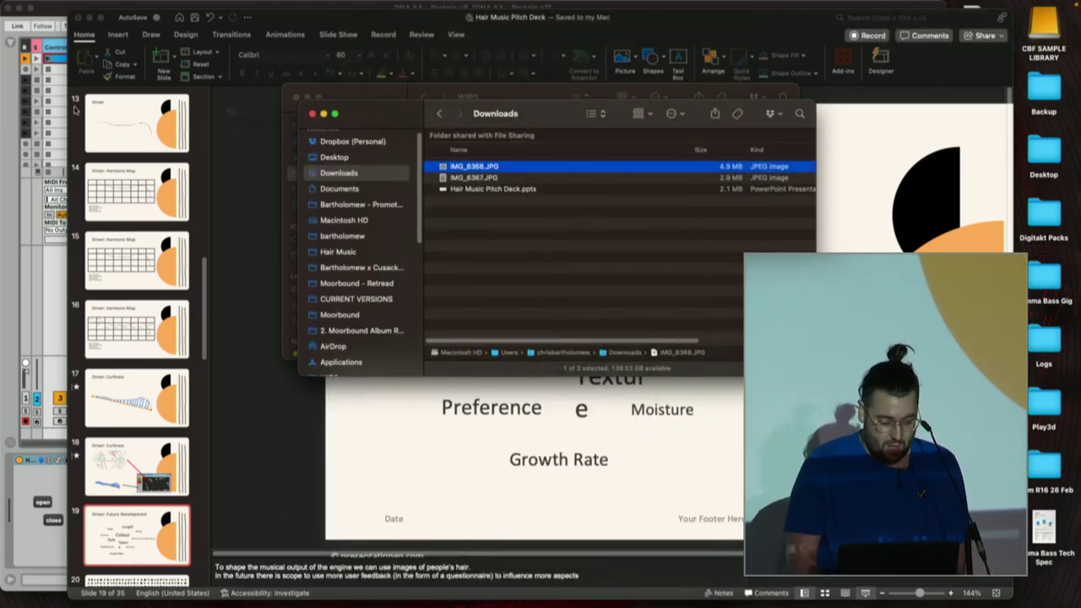
- Switch to Ableton Live and load IMG_6368.JPG from Downloads into the HairTracing window, closing the Finder windows
{"action": "key", "text": "super+Tab"}
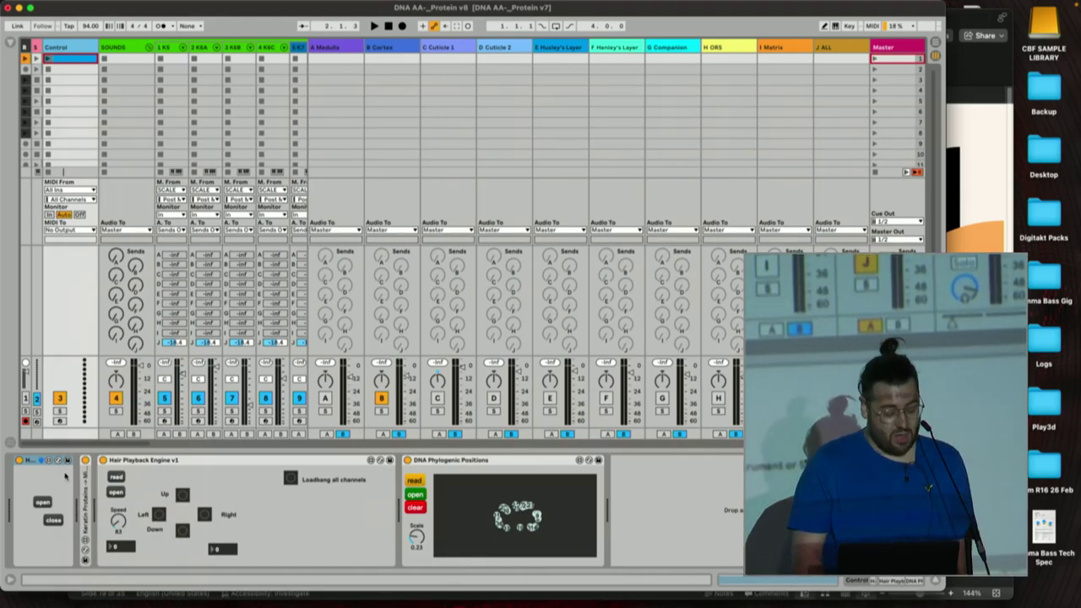
{"action": "left_click", "coordinate": [44, 502]}
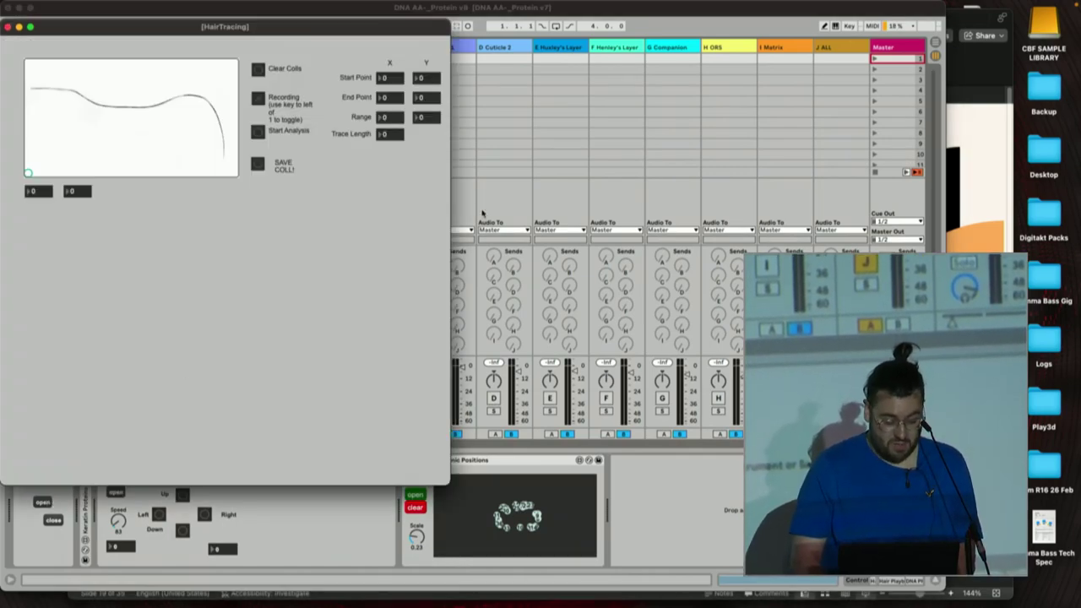
{"action": "key", "text": "cmd+Tab"}
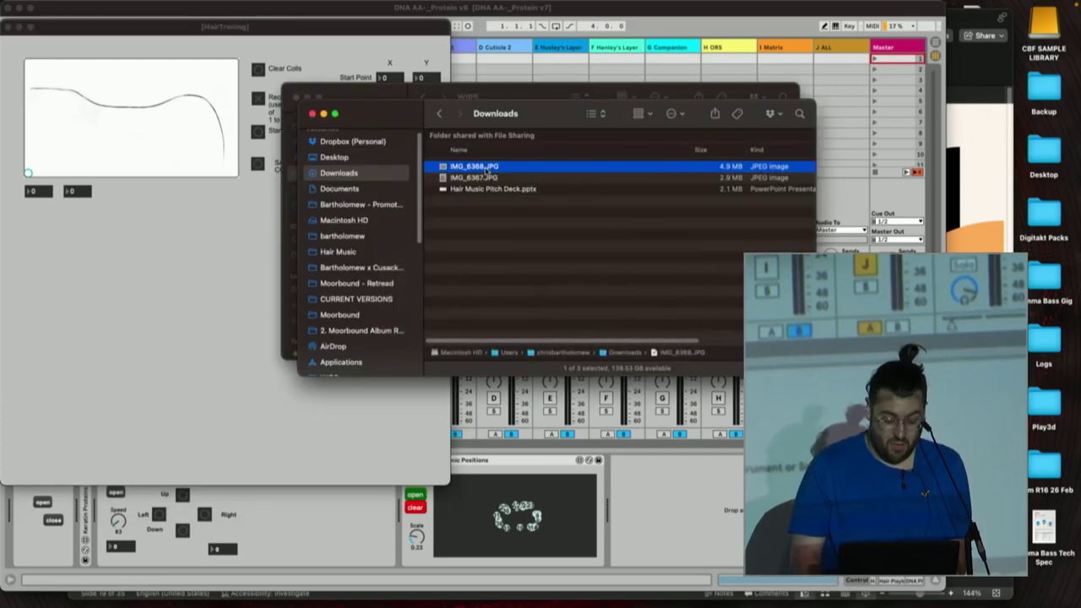
{"action": "left_click_drag", "start_coordinate": [486, 169], "coordinate": [199, 153]}
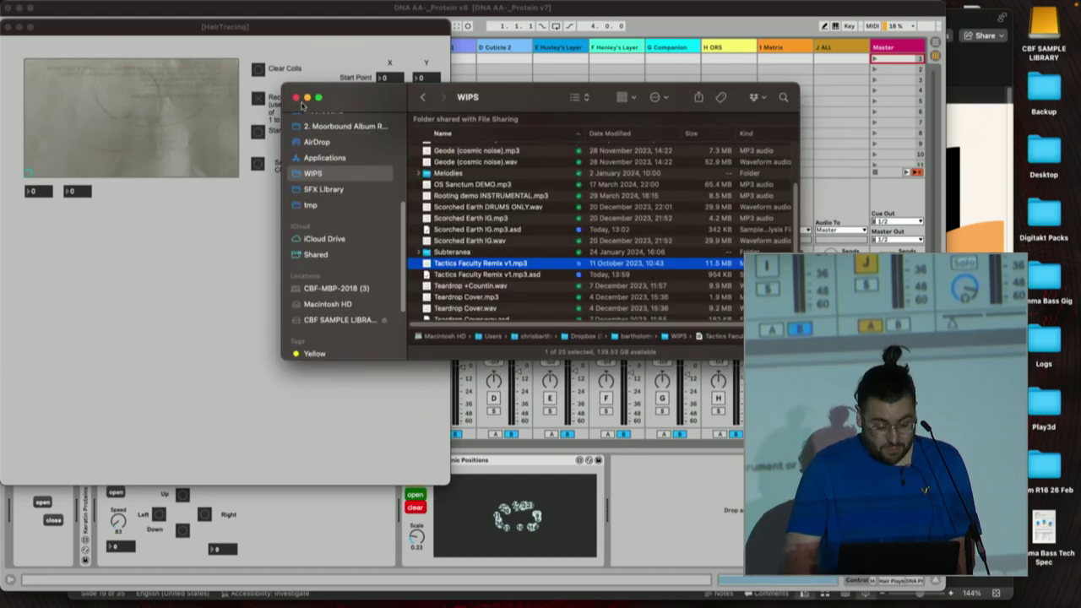
{"action": "left_click", "coordinate": [312, 114]}
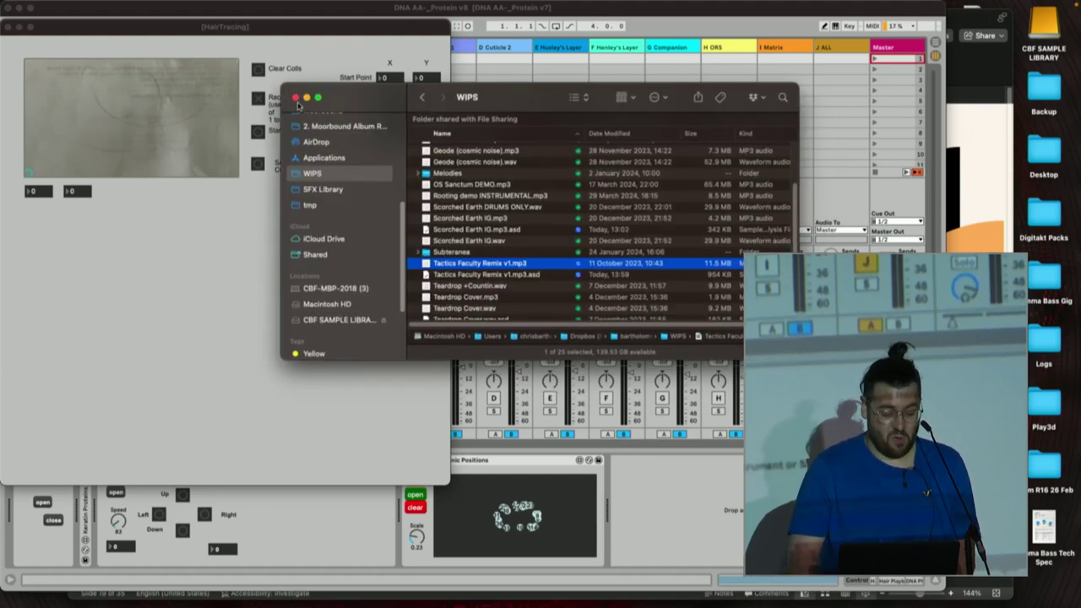
{"action": "left_click", "coordinate": [296, 98]}
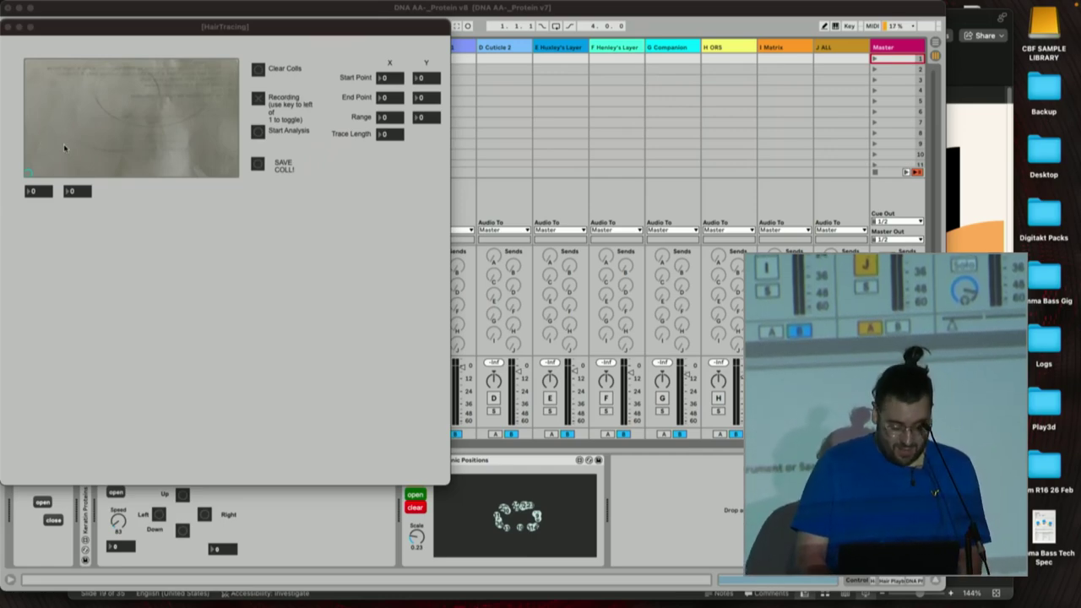
- Record a trace along the hair in the photo, from about X 408, Y 345 to about X 1609, Y 634
{"action": "left_click", "coordinate": [68, 143]}
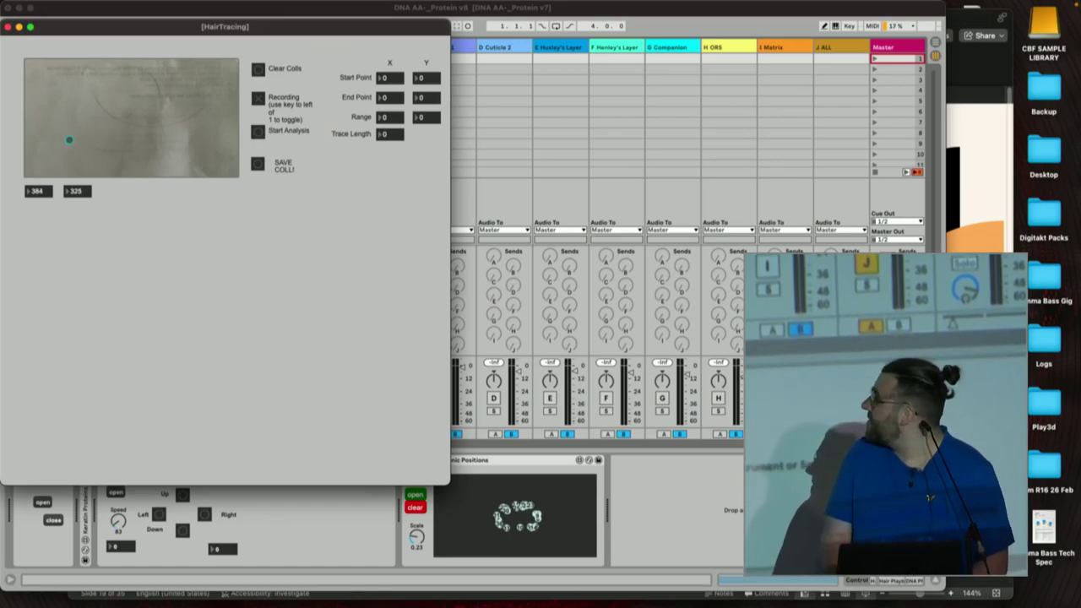
{"action": "left_click", "coordinate": [72, 136]}
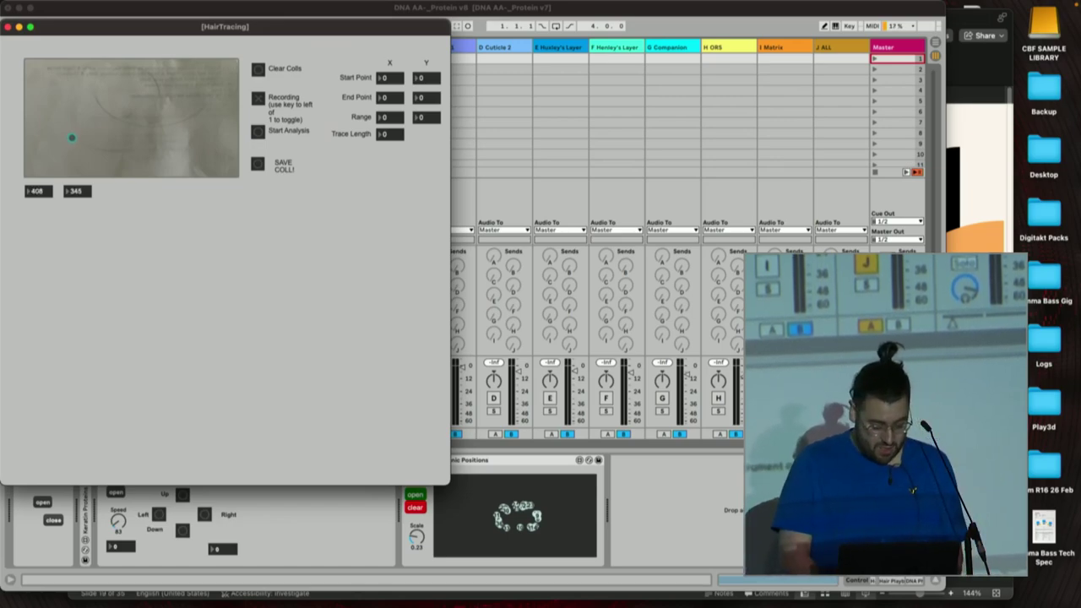
{"action": "key", "text": "grave"}
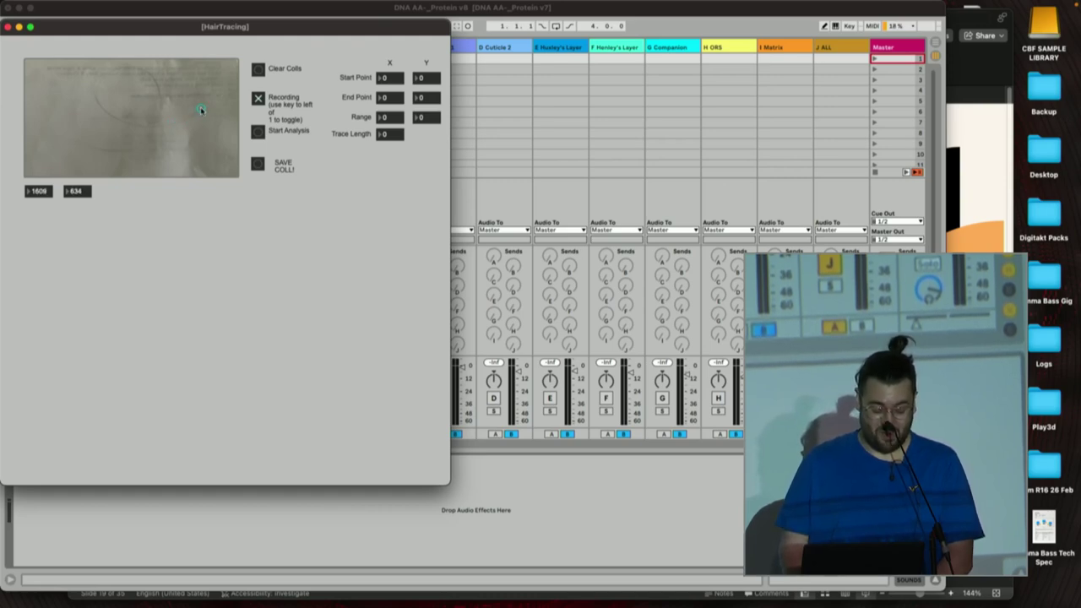
{"action": "key", "text": "grave"}
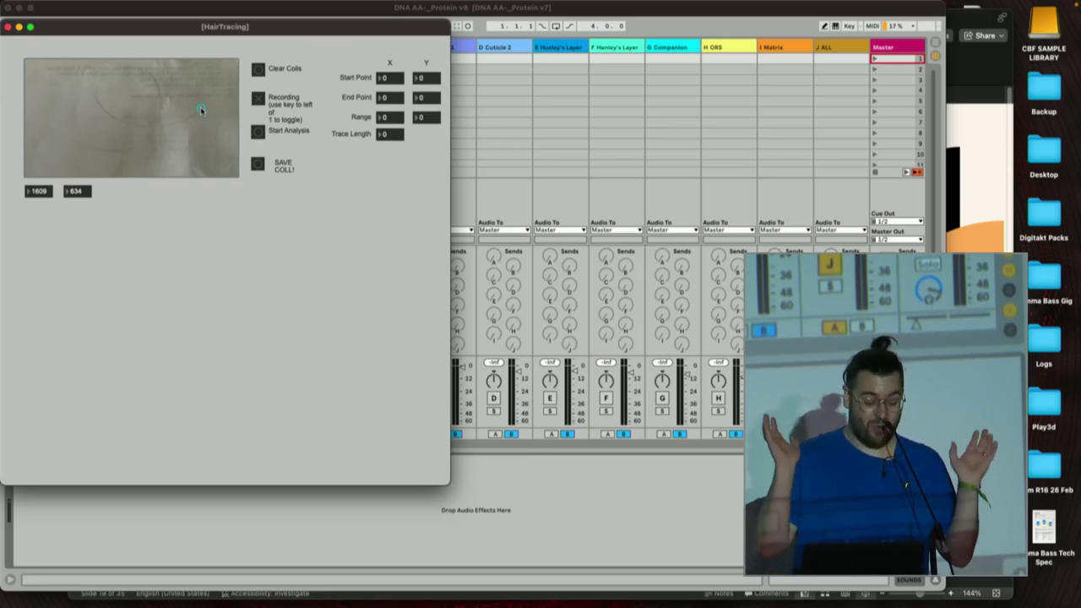
{"action": "left_click", "coordinate": [259, 99]}
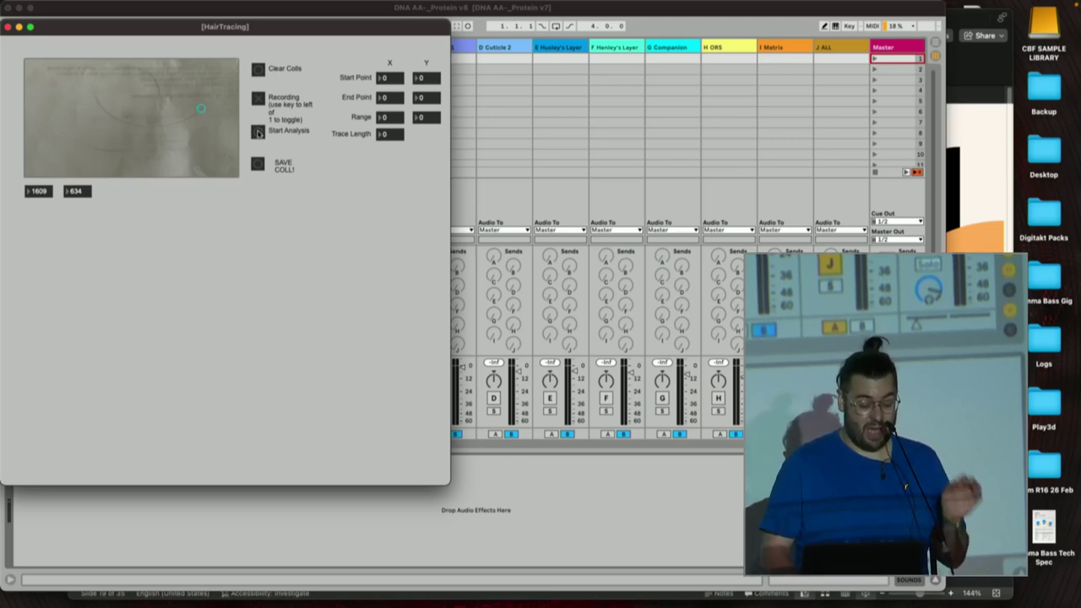
- Analyse the recorded trace and save its coll in the CSVs folder, named with the hair owner's first name plus "Hair 1"
{"action": "left_click", "coordinate": [258, 132]}
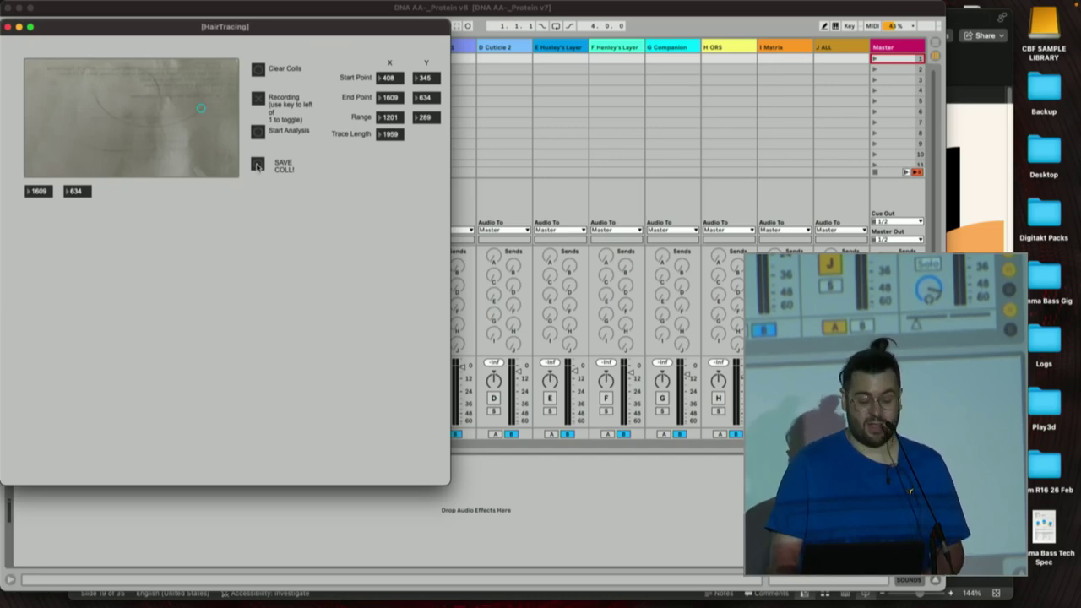
{"action": "left_click", "coordinate": [257, 165]}
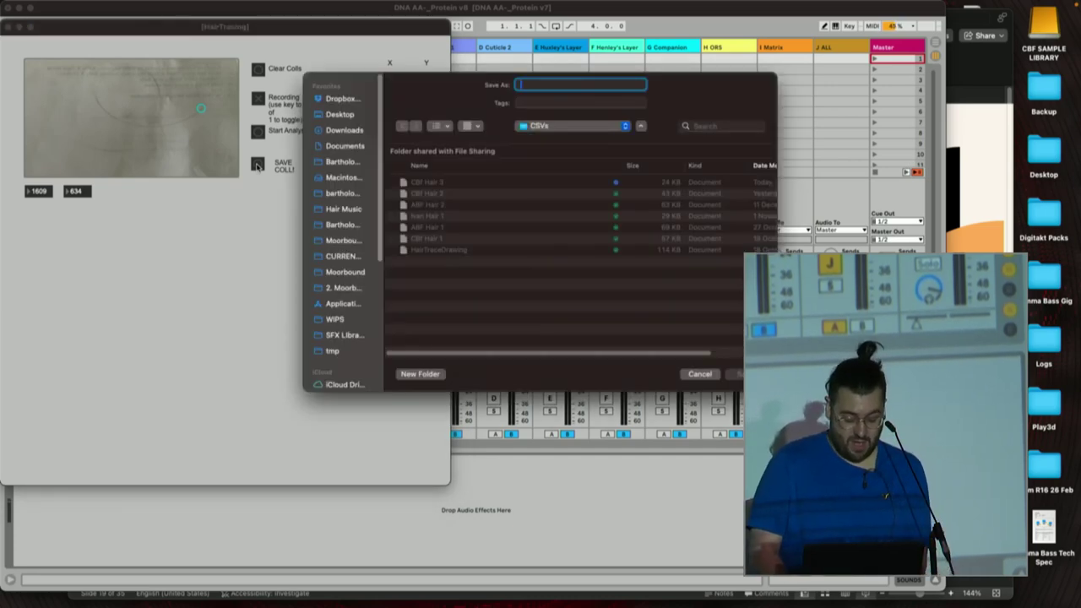
{"action": "type", "text": "Ada Hair 1"}
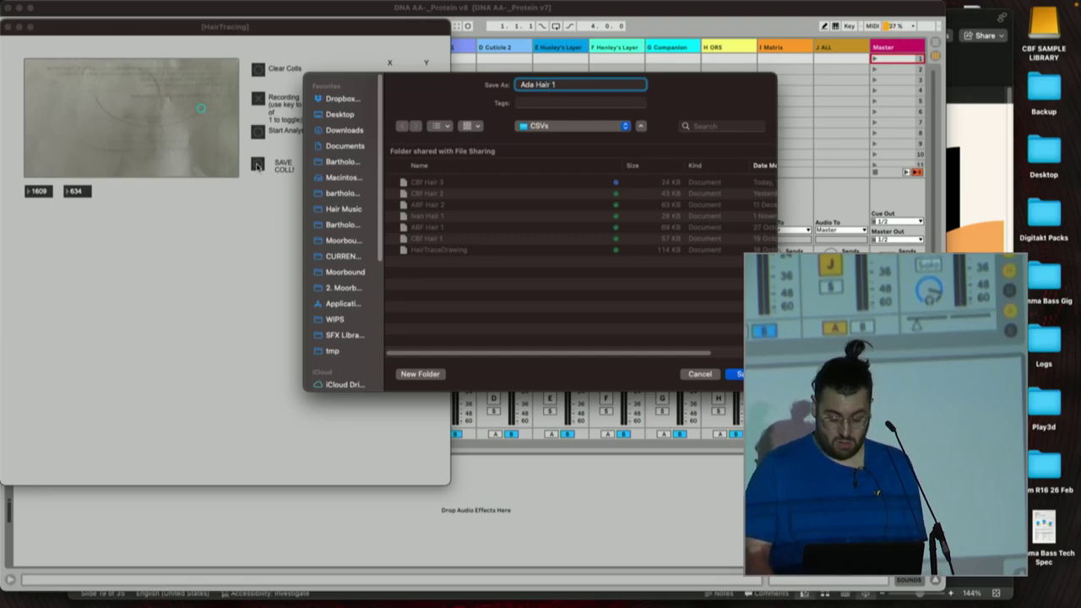
{"action": "key", "text": "Return"}
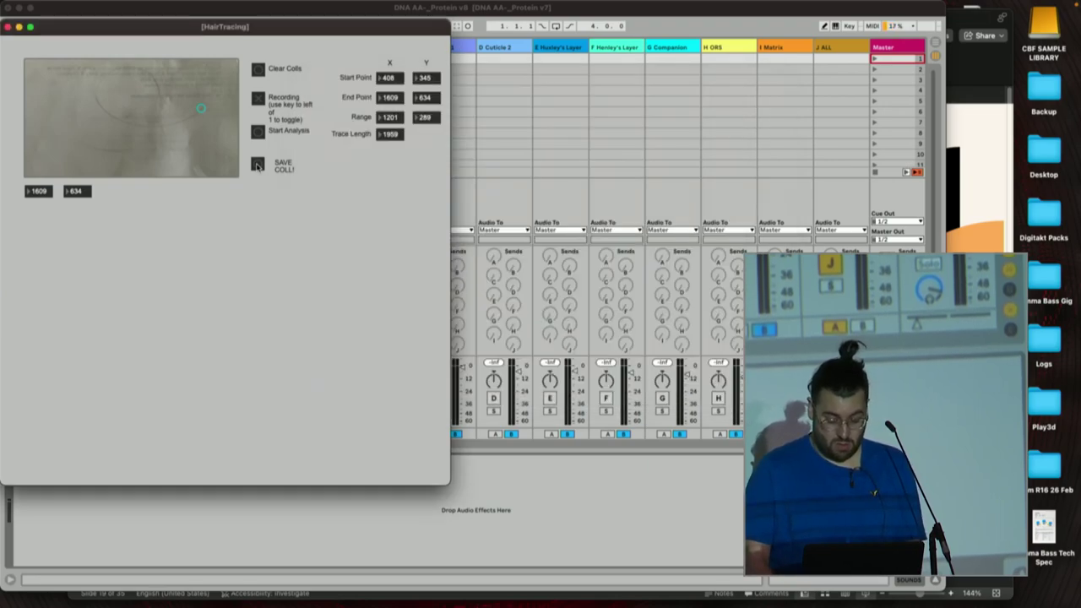
{"action": "left_click", "coordinate": [8, 27]}
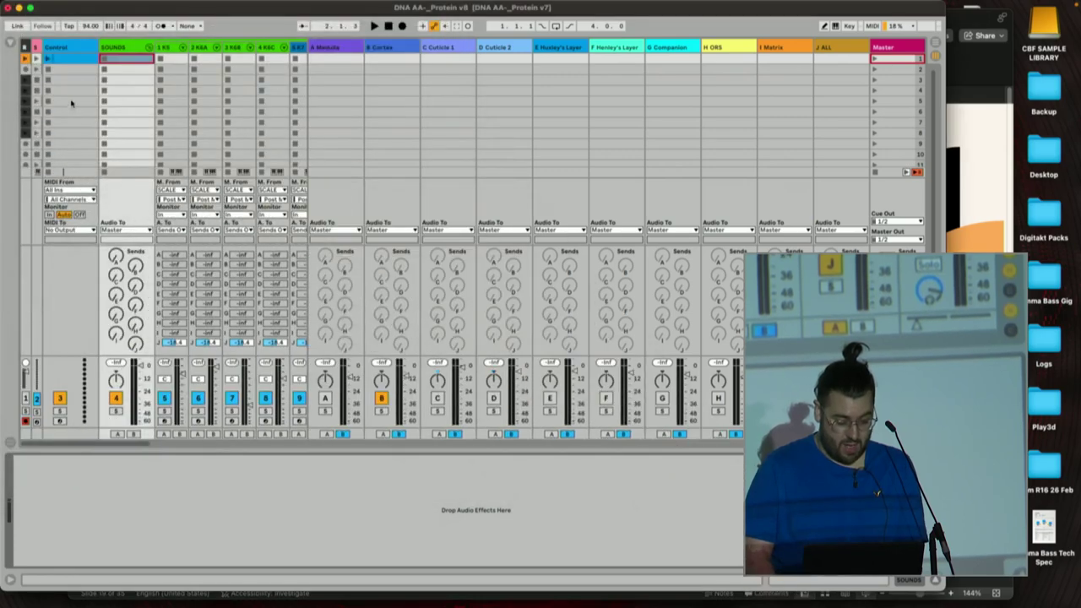
- Load the newly saved hair trace file from the CSVs folder into Hair Playback Engine v1 on the Control track
{"action": "left_click", "coordinate": [73, 57]}
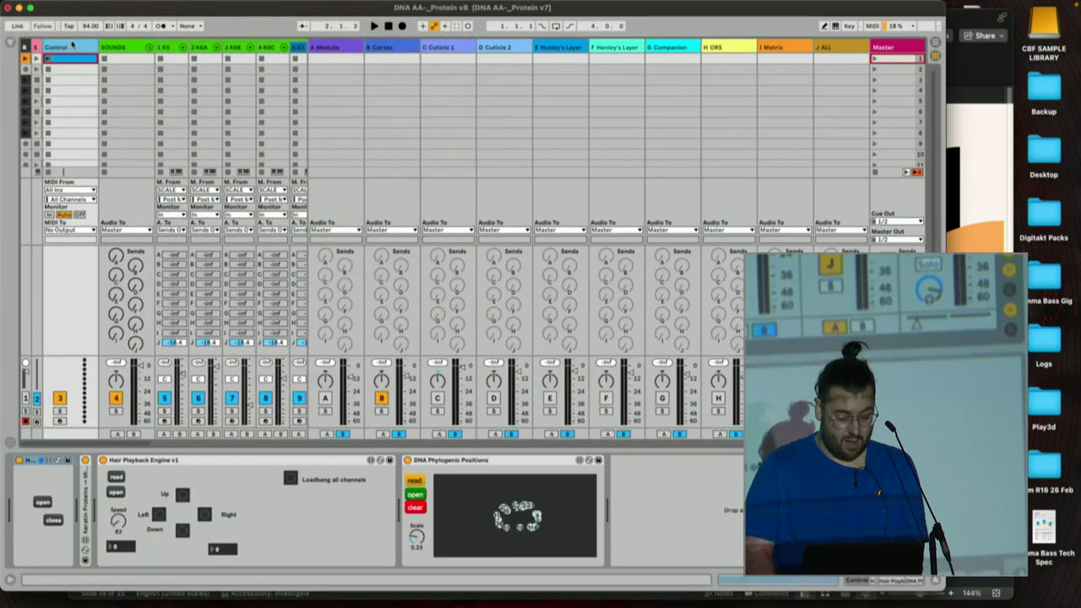
{"action": "left_click", "coordinate": [115, 479]}
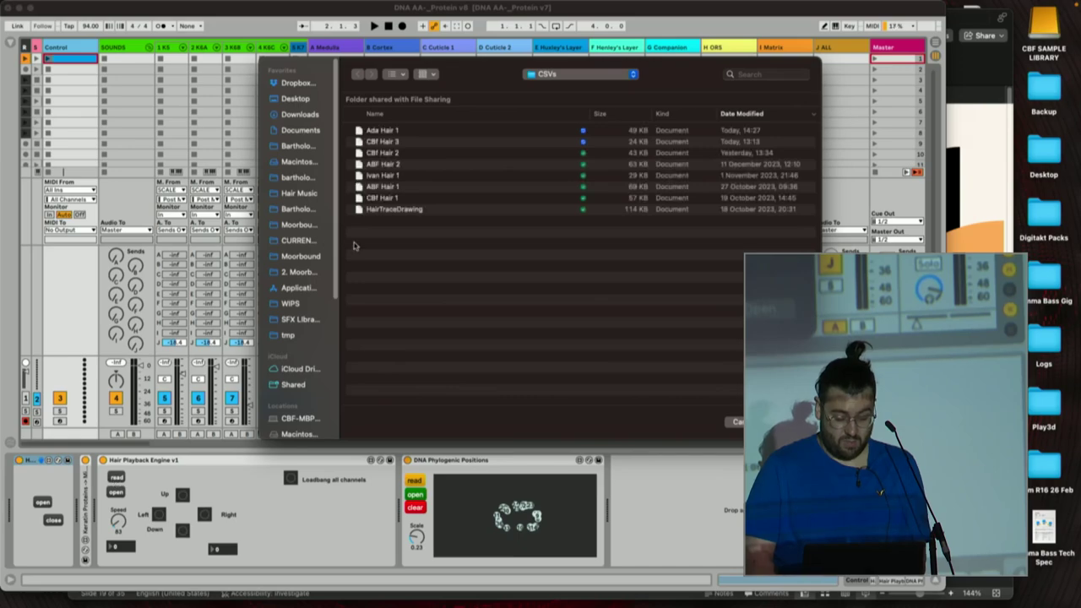
{"action": "double_click", "coordinate": [446, 130]}
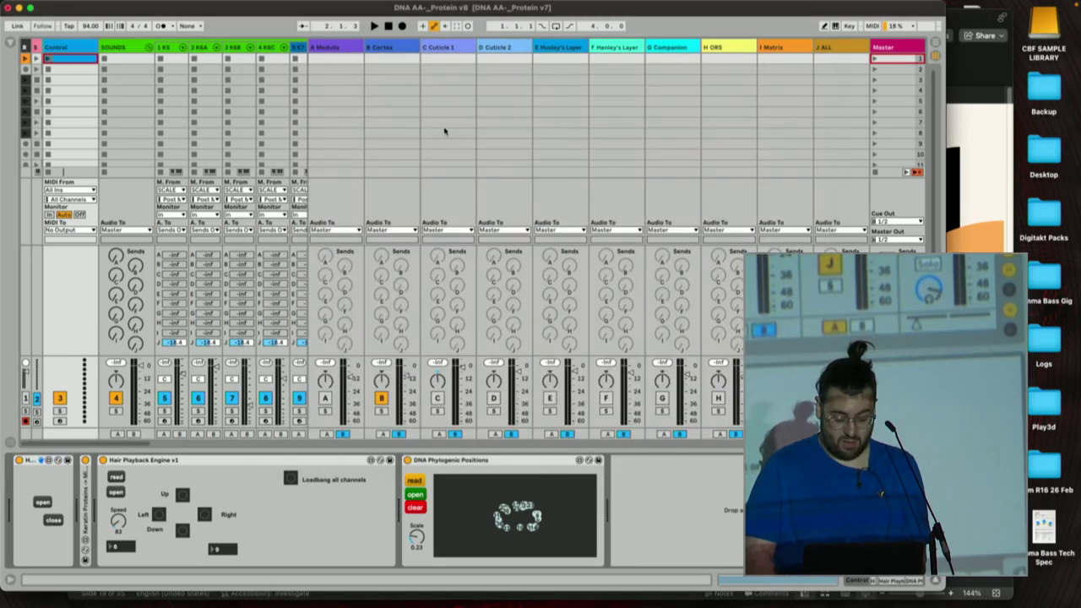
- Examine the loaded trace's coordinate rows from beginning to end in the Hair Playback Engine's data listing
{"action": "left_click", "coordinate": [116, 492]}
{"action": "scroll", "coordinate": [139, 161], "scroll_direction": "down", "scroll_amount": 20}
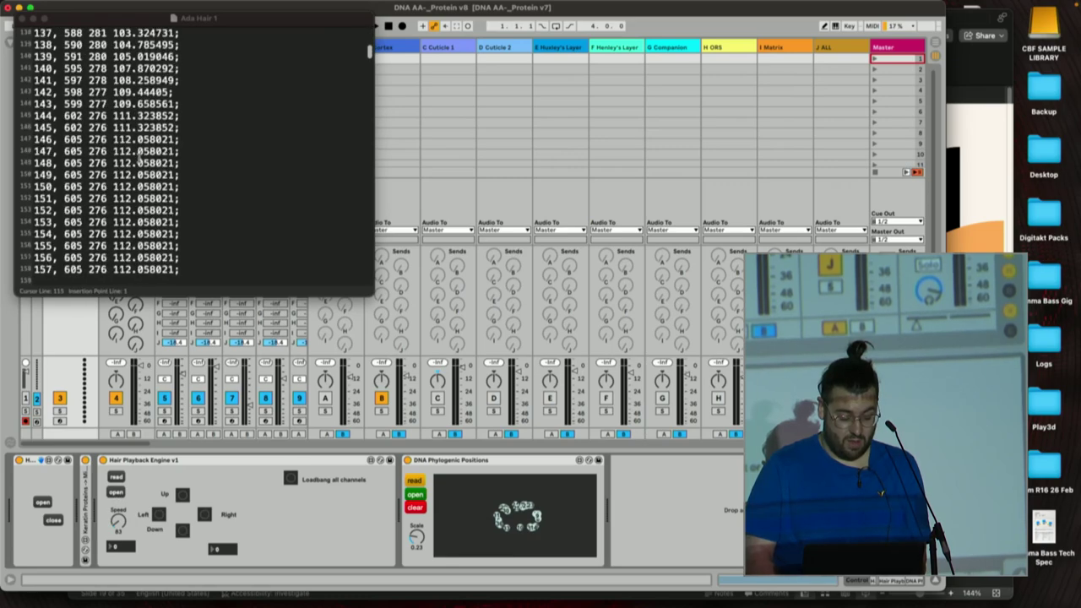
{"action": "scroll", "coordinate": [139, 161], "scroll_direction": "down", "scroll_amount": 20}
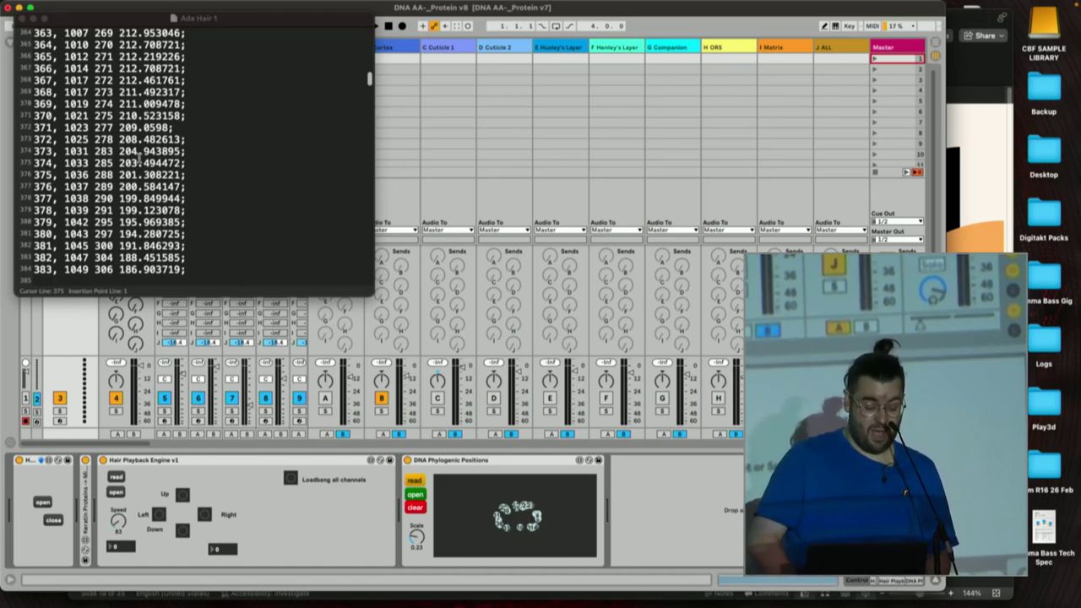
{"action": "scroll", "coordinate": [140, 169], "scroll_direction": "down", "scroll_amount": 10}
{"action": "scroll", "coordinate": [146, 194], "scroll_direction": "down", "scroll_amount": 20}
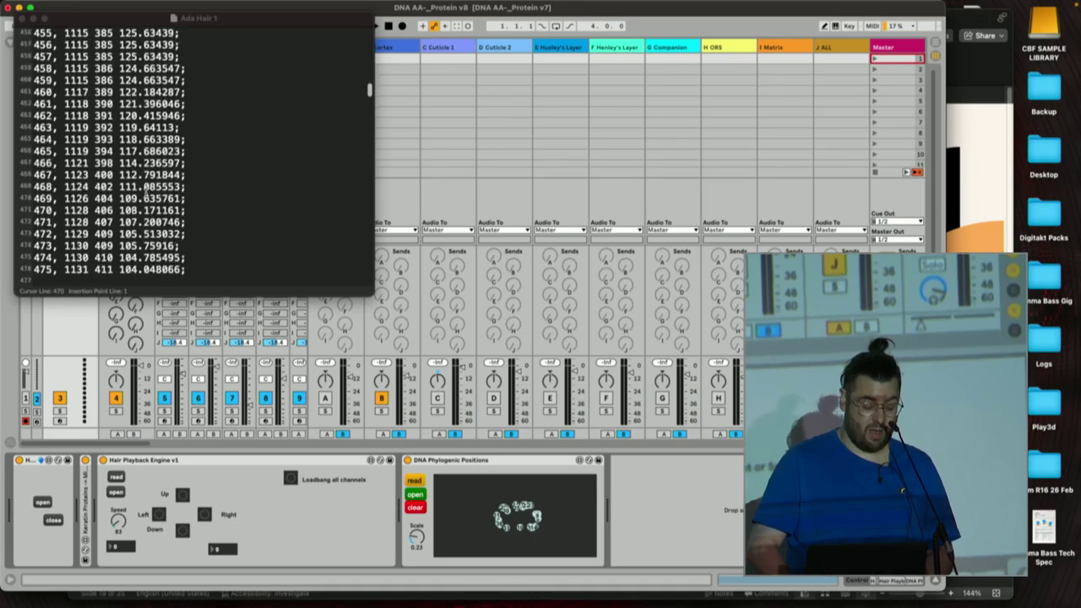
{"action": "scroll", "coordinate": [145, 194], "scroll_direction": "down", "scroll_amount": 20}
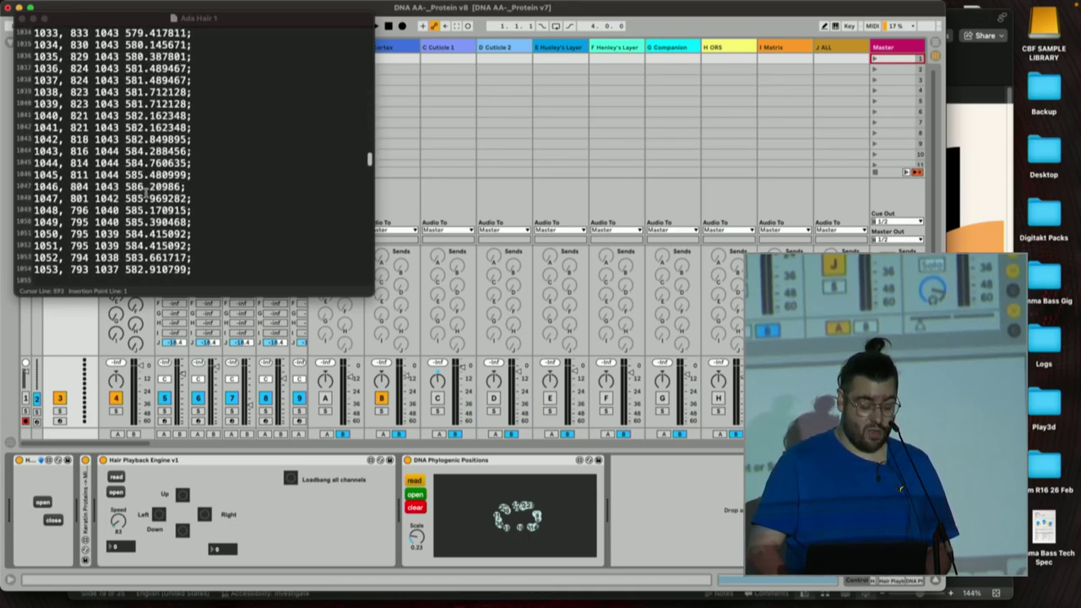
{"action": "scroll", "coordinate": [145, 194], "scroll_direction": "down", "scroll_amount": 20}
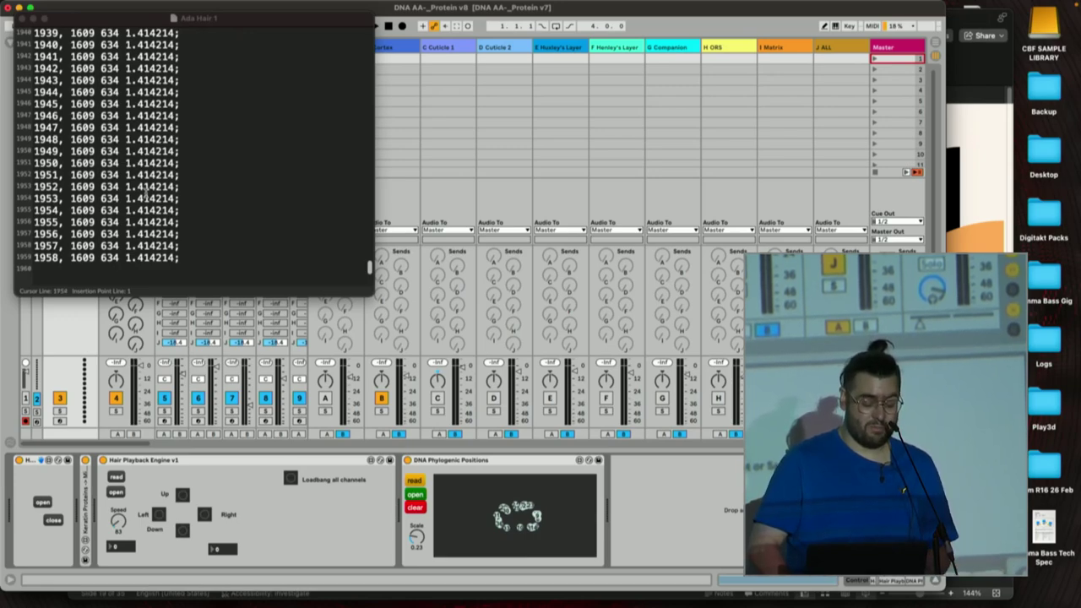
{"action": "scroll", "coordinate": [145, 193], "scroll_direction": "up", "scroll_amount": 20}
{"action": "scroll", "coordinate": [146, 193], "scroll_direction": "down", "scroll_amount": 3}
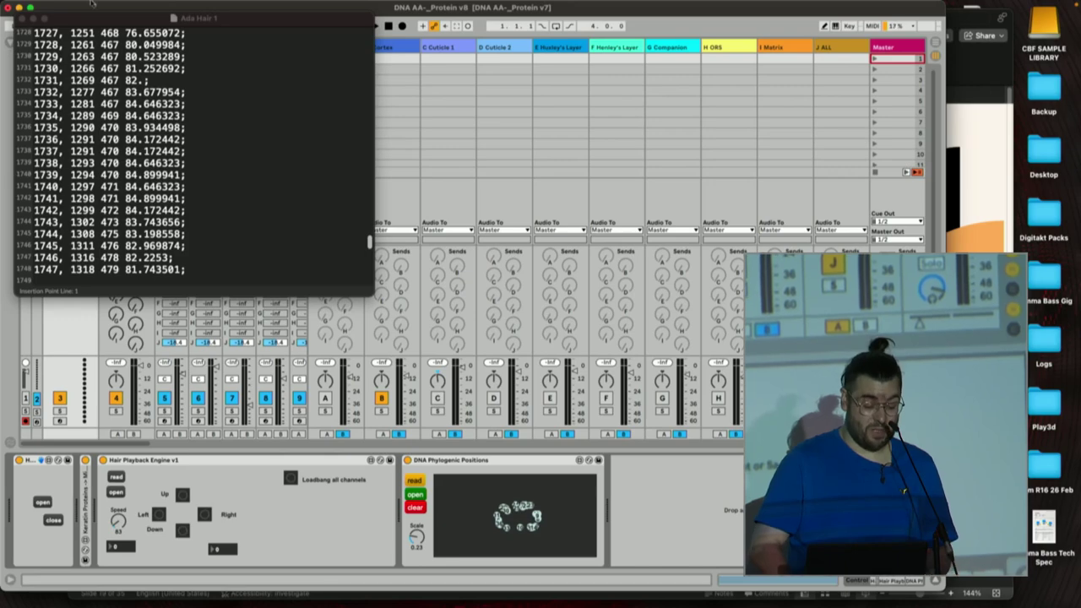
{"action": "left_click", "coordinate": [21, 19]}
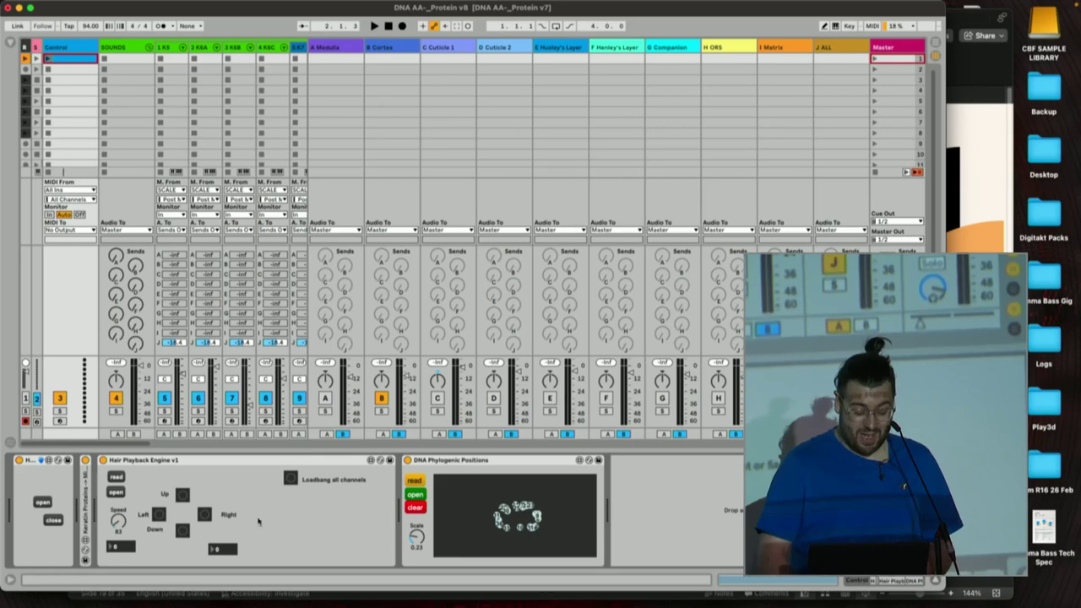
- Loadbang all channels in the Hair Playback Engine and play the hair-driven set for a short passage before stopping
{"action": "left_click", "coordinate": [290, 479]}
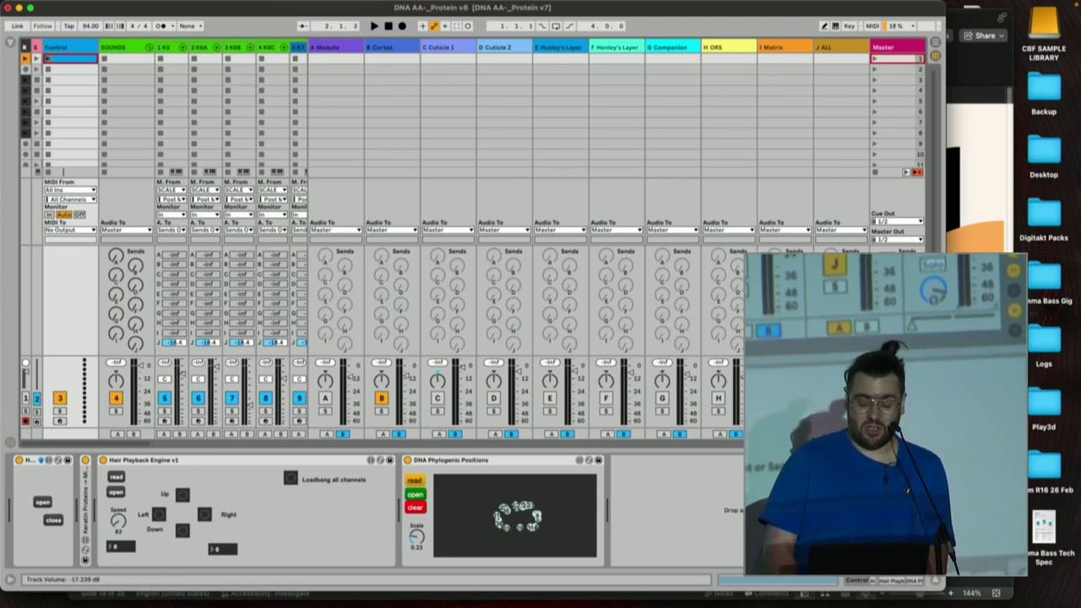
{"action": "key", "text": "space"}
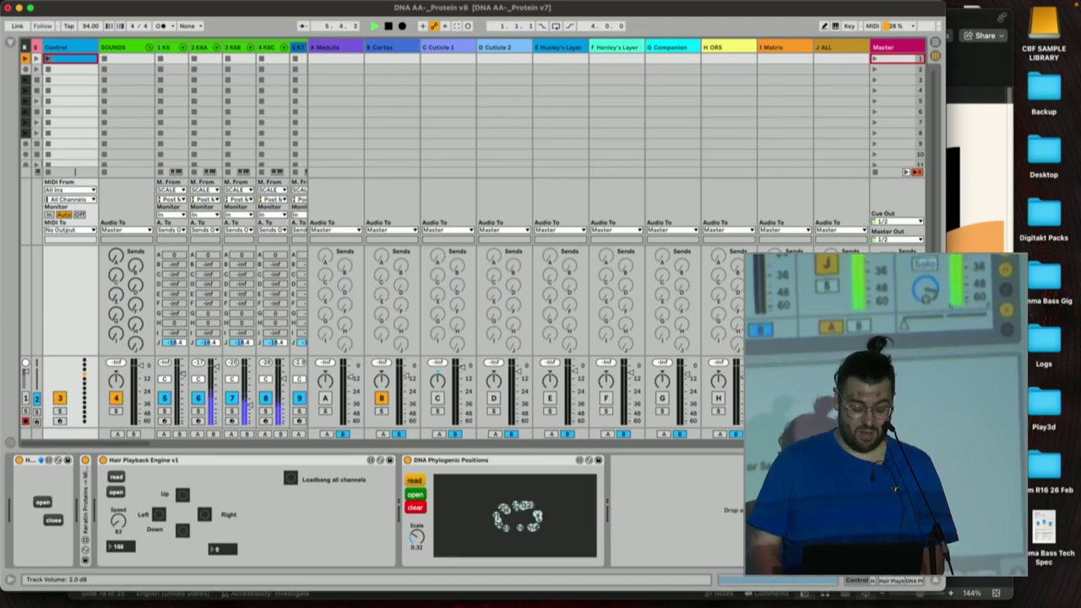
{"action": "key", "text": "space"}
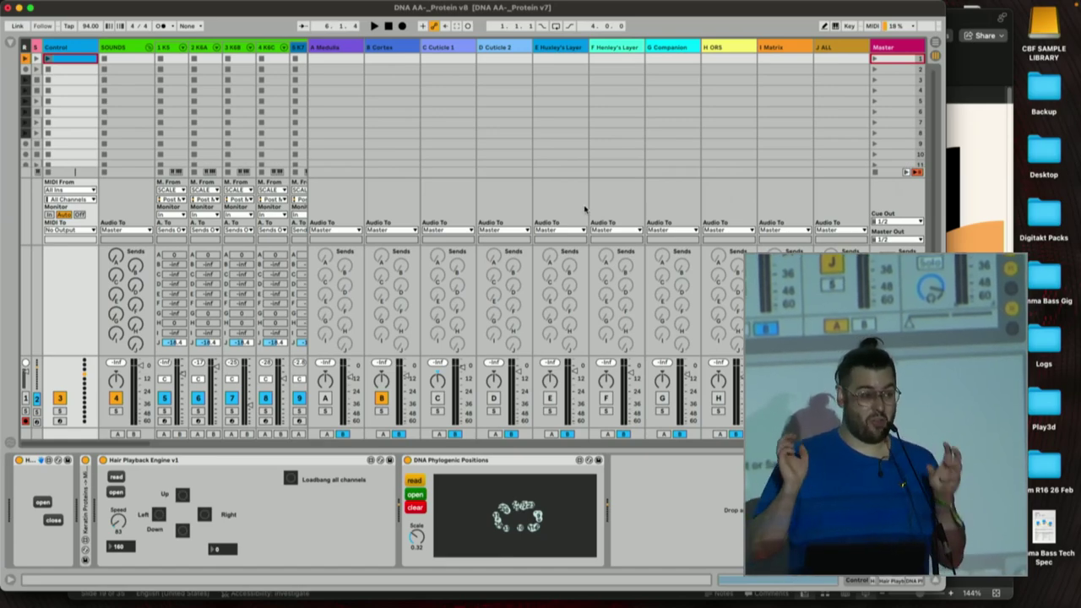
- View the SPAT Spatial device settings on the A Medulla and B Cortex return tracks
{"action": "left_click", "coordinate": [354, 52]}
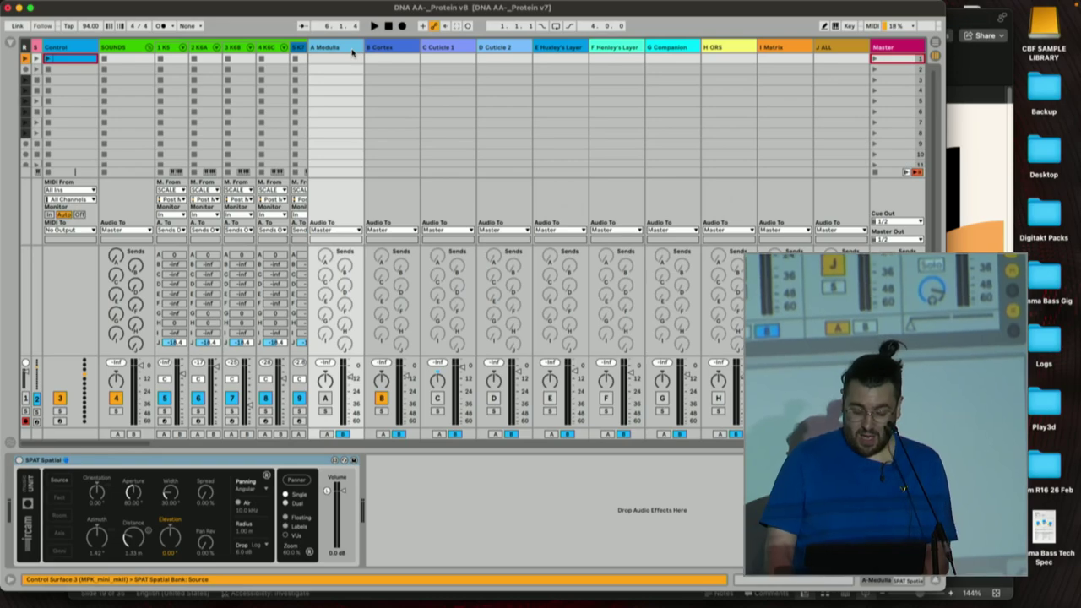
{"action": "key", "text": "Right"}
{"action": "left_click", "coordinate": [353, 53]}
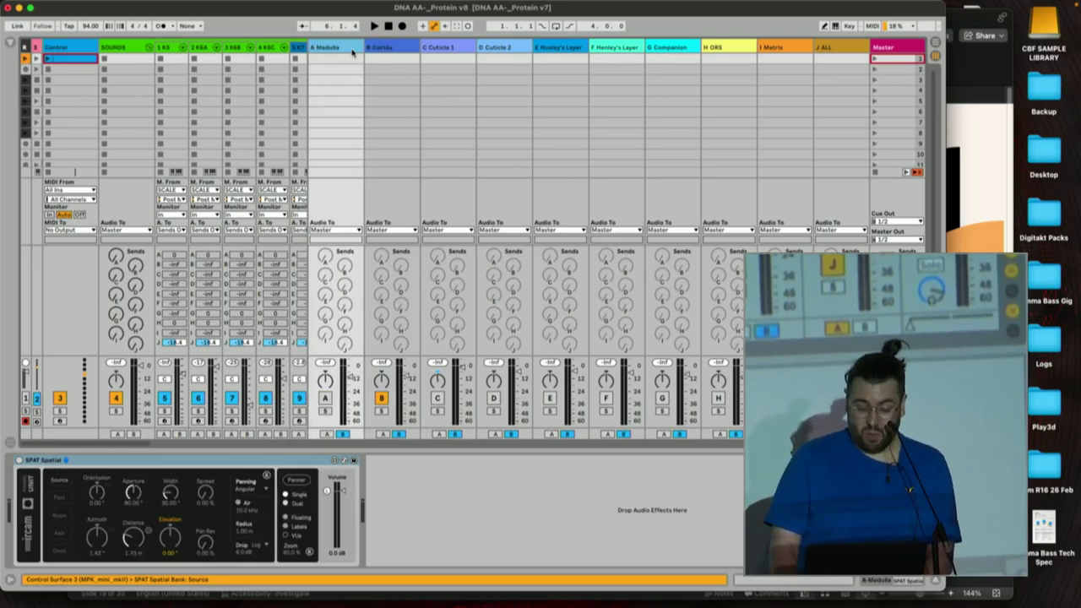
{"action": "key", "text": "Right"}
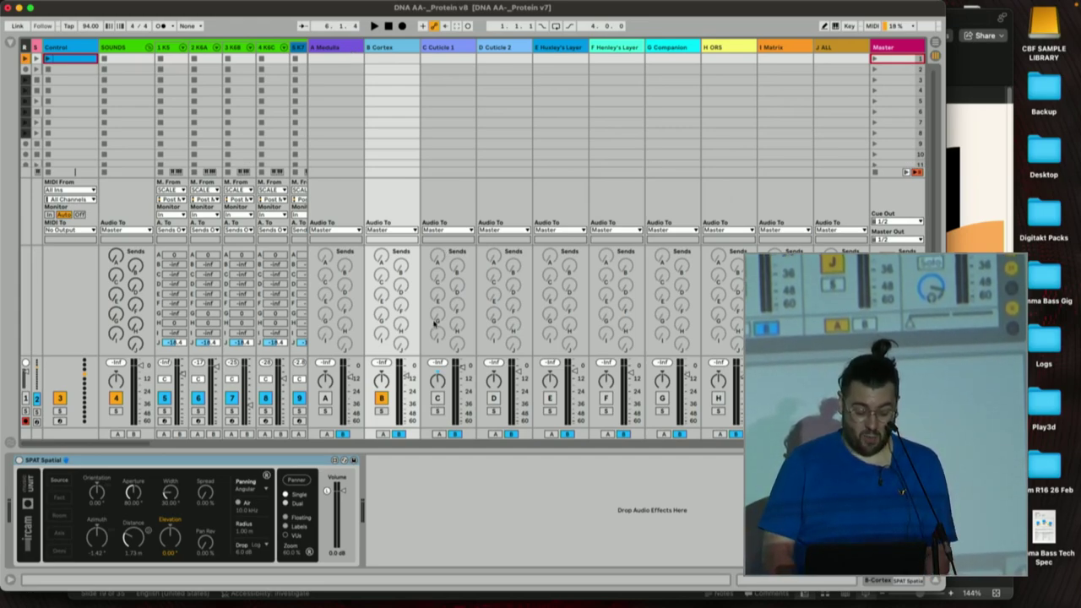
- Activate the C Cuticle 1 return, turn off B Cortex and start playing the hair-driven set
{"action": "left_click", "coordinate": [439, 398]}
{"action": "left_click", "coordinate": [384, 402]}
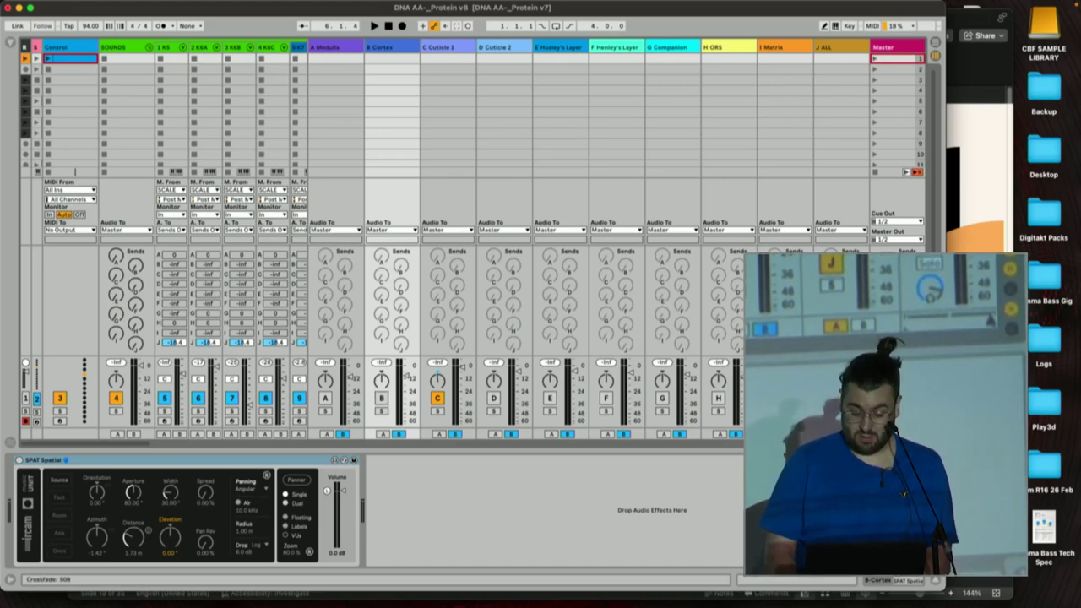
{"action": "key", "text": "space"}
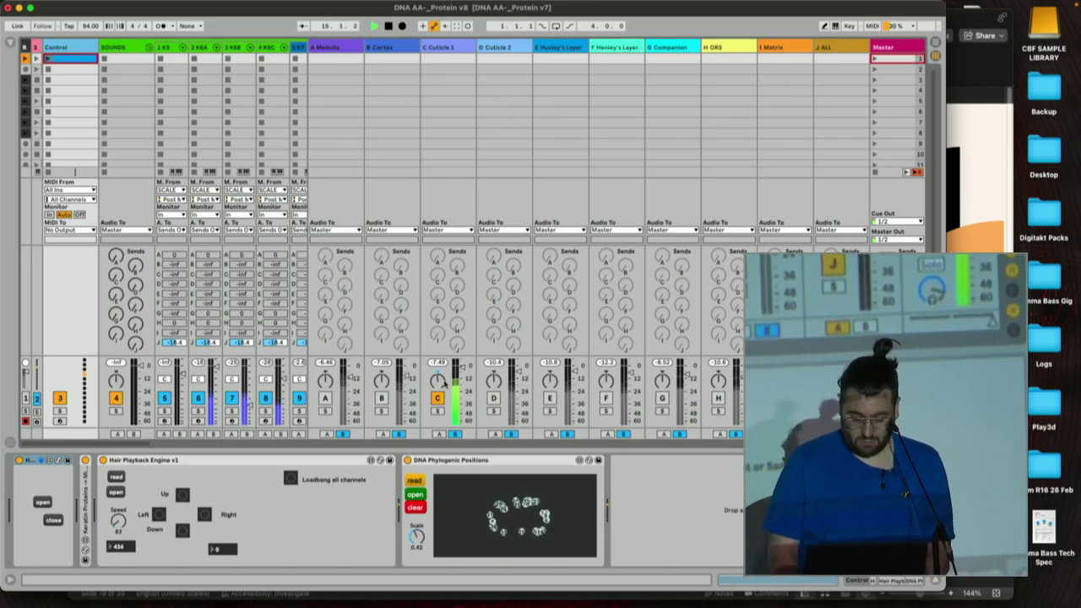
- During playback, blend in E Huxley's Layer at -3 dB, B Cortex, and G Companion at -15.6 dB, lowering C Cuticle 1's volume slightly
{"action": "left_click", "coordinate": [552, 399]}
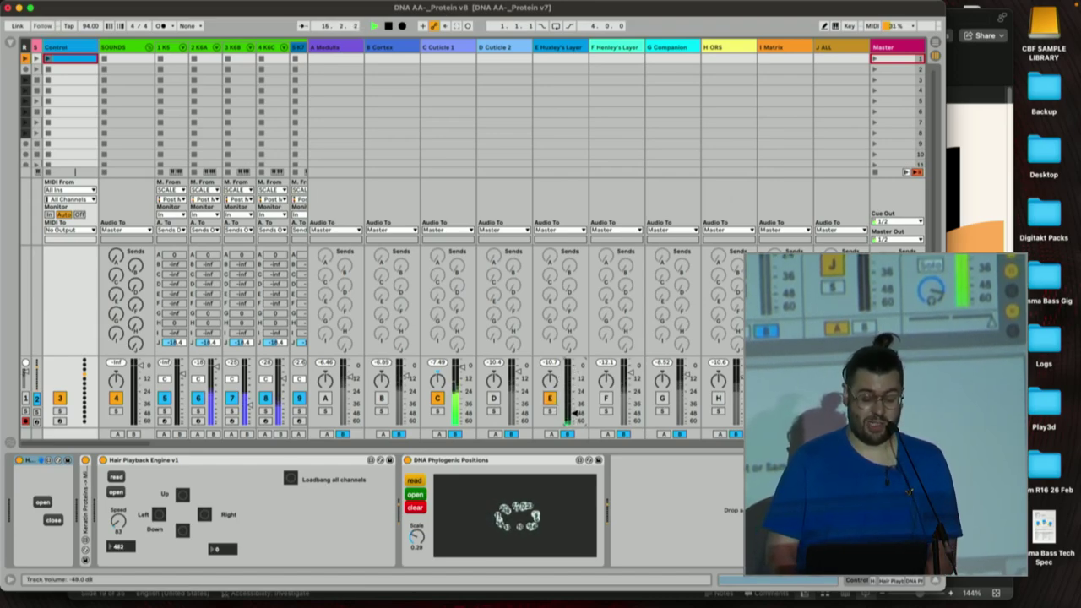
{"action": "left_click_drag", "start_coordinate": [576, 414], "coordinate": [574, 370]}
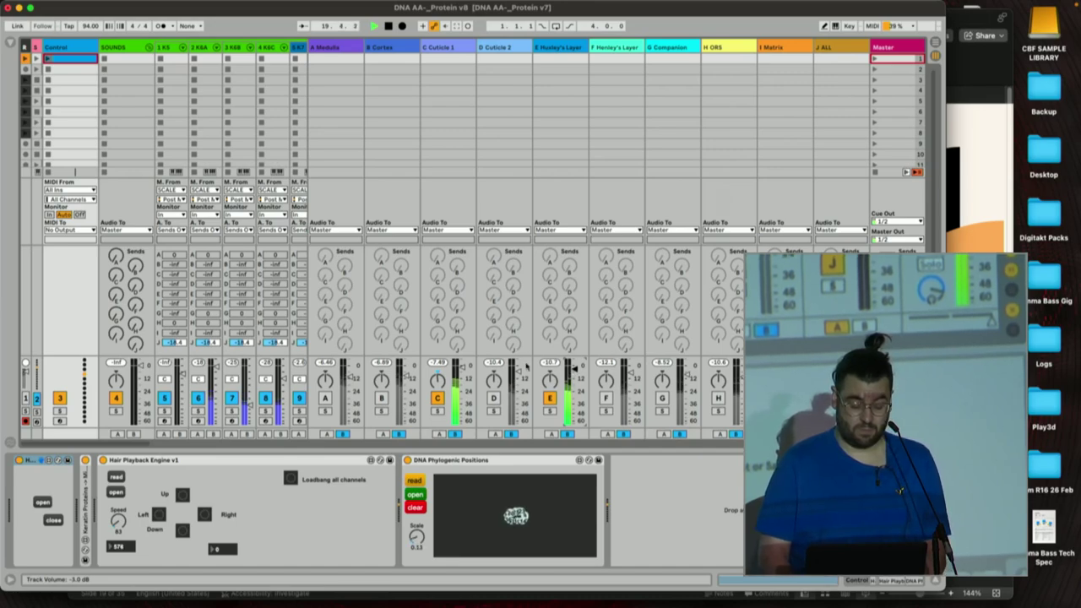
{"action": "left_click_drag", "start_coordinate": [463, 366], "coordinate": [462, 374]}
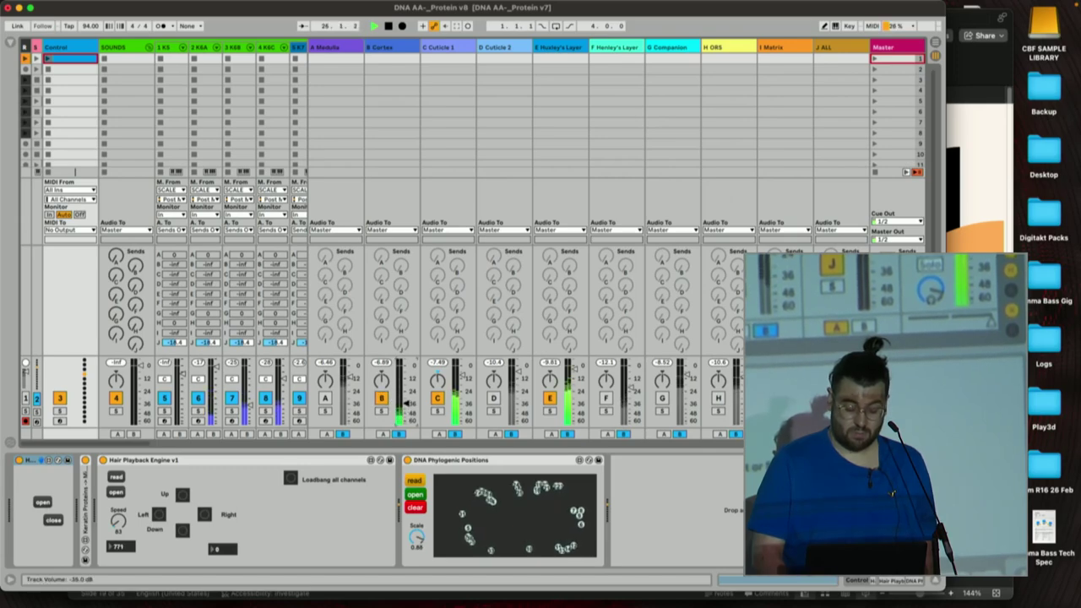
{"action": "left_click_drag", "start_coordinate": [407, 404], "coordinate": [407, 386]}
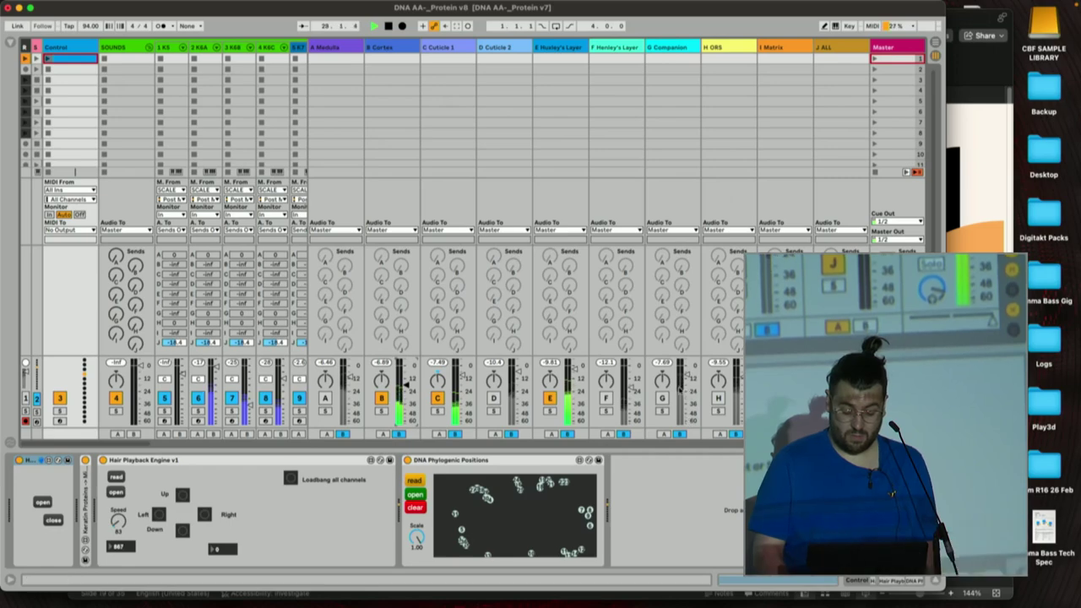
{"action": "left_click", "coordinate": [662, 398]}
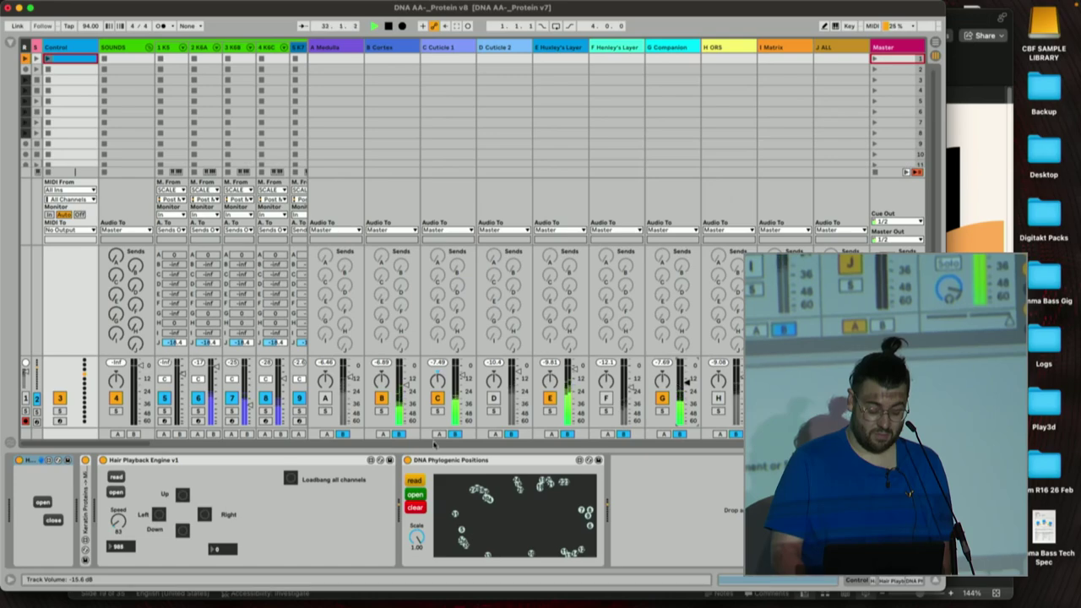
- Check the last coordinate rows of the playing trace in the Hair Playback Engine's data listing and close it
{"action": "left_click", "coordinate": [116, 492]}
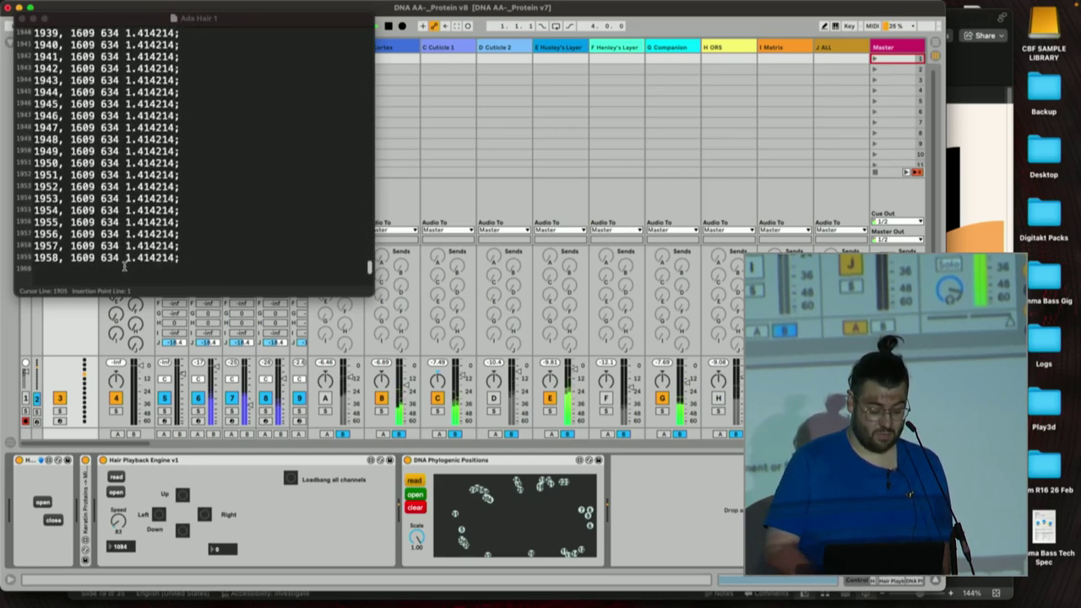
{"action": "left_click", "coordinate": [22, 18]}
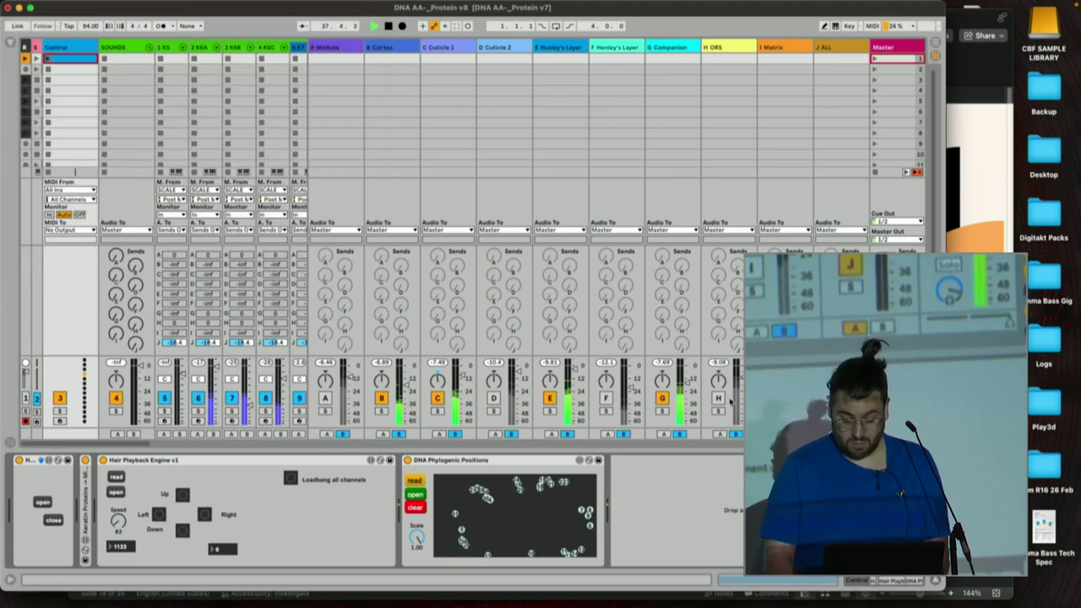
- Bring in H ORS on crossfader side A and F Henley's Layer, turning off B Cortex, C Cuticle 1 and G Companion
{"action": "left_click", "coordinate": [720, 434]}
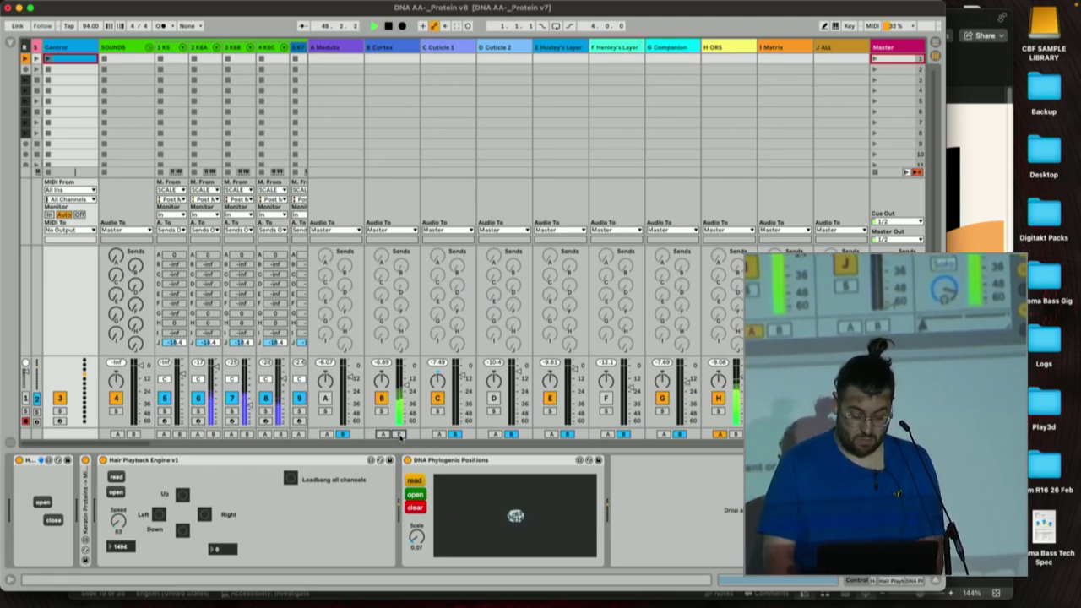
{"action": "left_click", "coordinate": [381, 397]}
{"action": "left_click", "coordinate": [438, 398]}
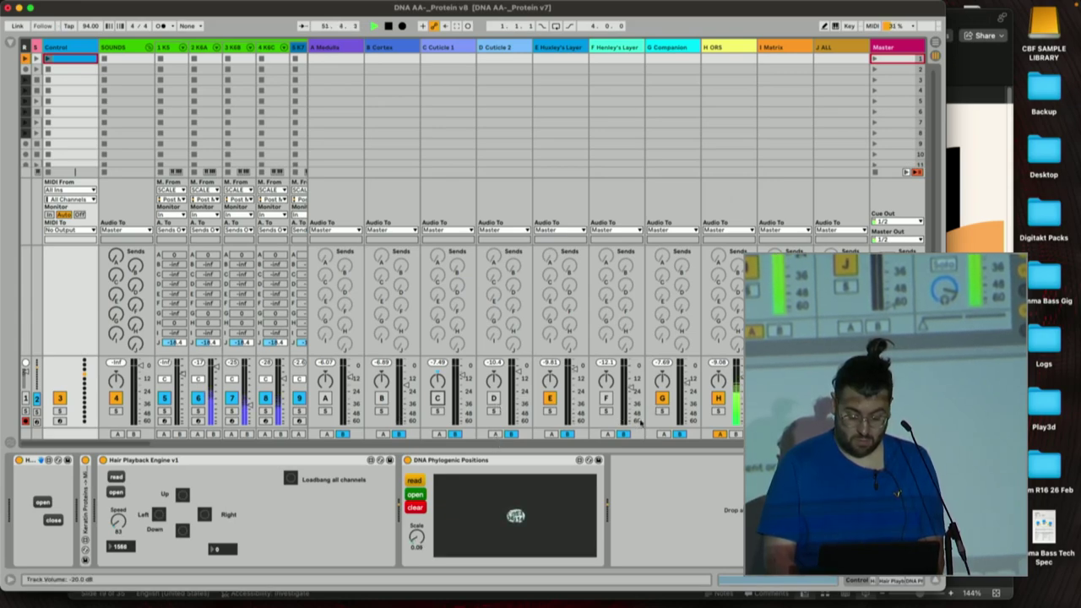
{"action": "left_click", "coordinate": [605, 398]}
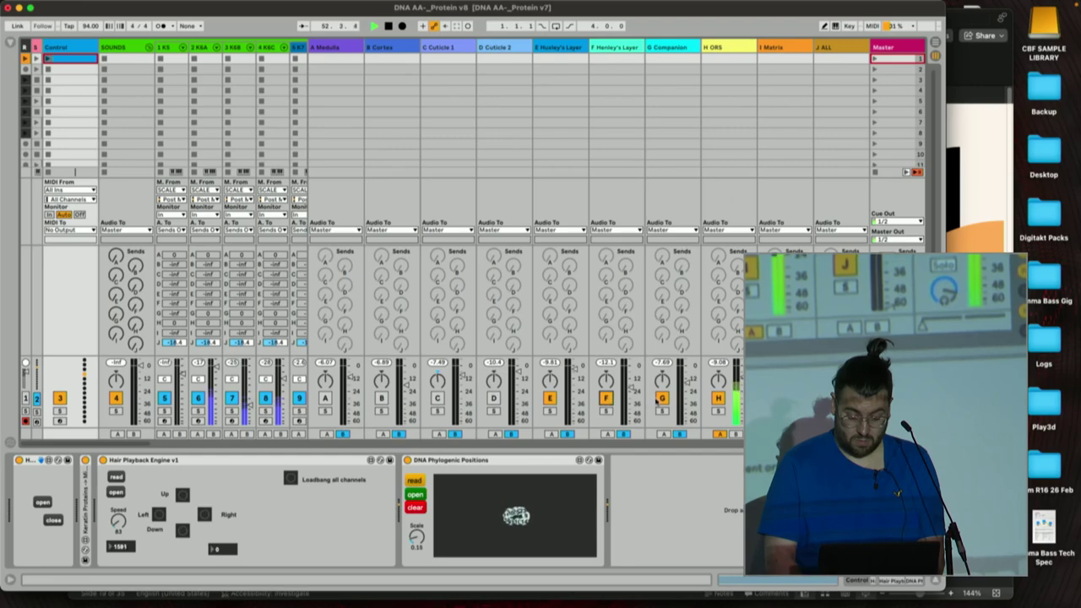
{"action": "left_click", "coordinate": [659, 401]}
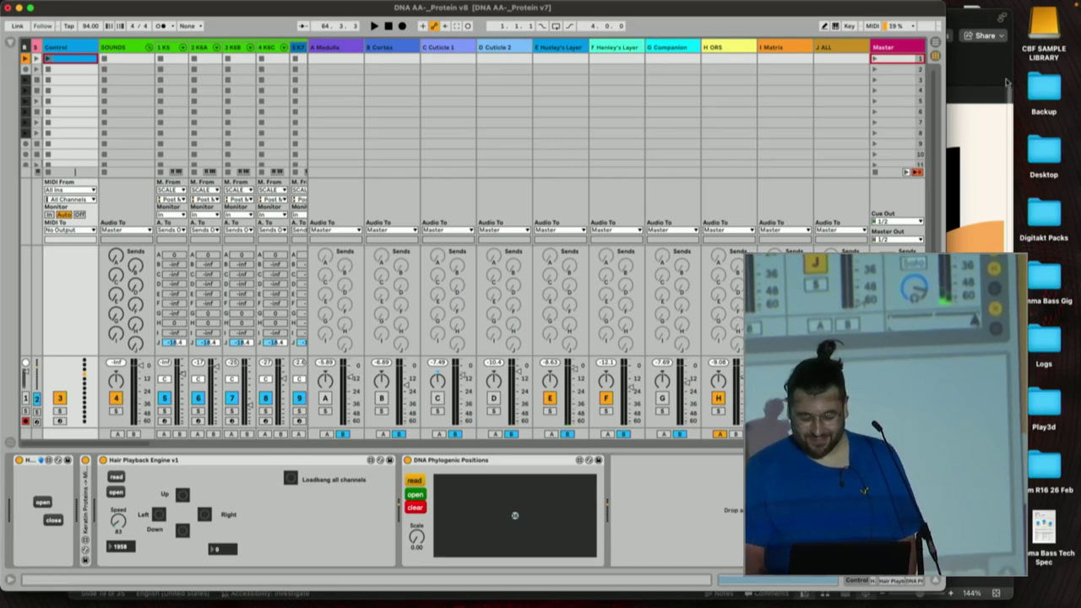
- Switch to the Hair Music Pitch Deck in PowerPoint and go to the Presentation Contexts slide
{"action": "left_click", "coordinate": [1006, 81]}
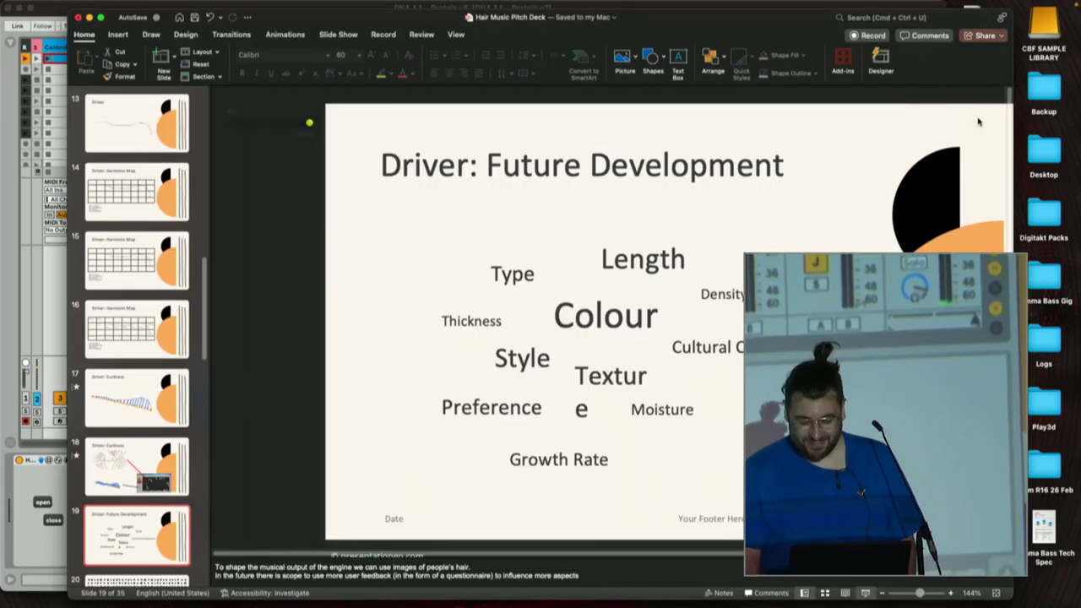
{"action": "scroll", "coordinate": [176, 336], "scroll_direction": "up", "scroll_amount": 1}
{"action": "scroll", "coordinate": [176, 338], "scroll_direction": "down", "scroll_amount": 20}
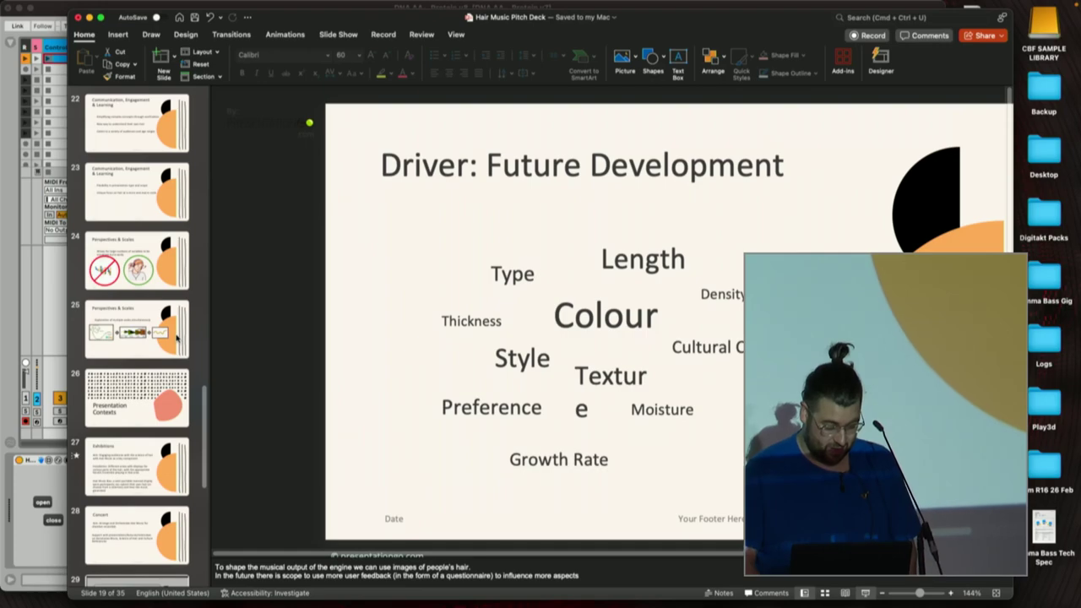
{"action": "scroll", "coordinate": [176, 338], "scroll_direction": "up", "scroll_amount": 7}
{"action": "scroll", "coordinate": [176, 338], "scroll_direction": "down", "scroll_amount": 9}
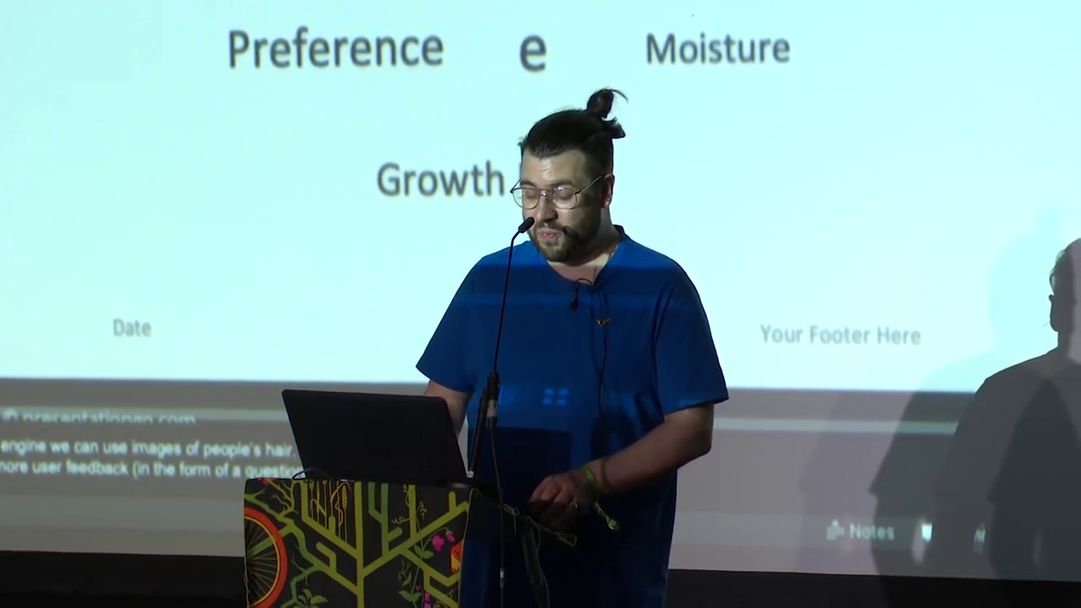
{"action": "key", "text": "Right"}
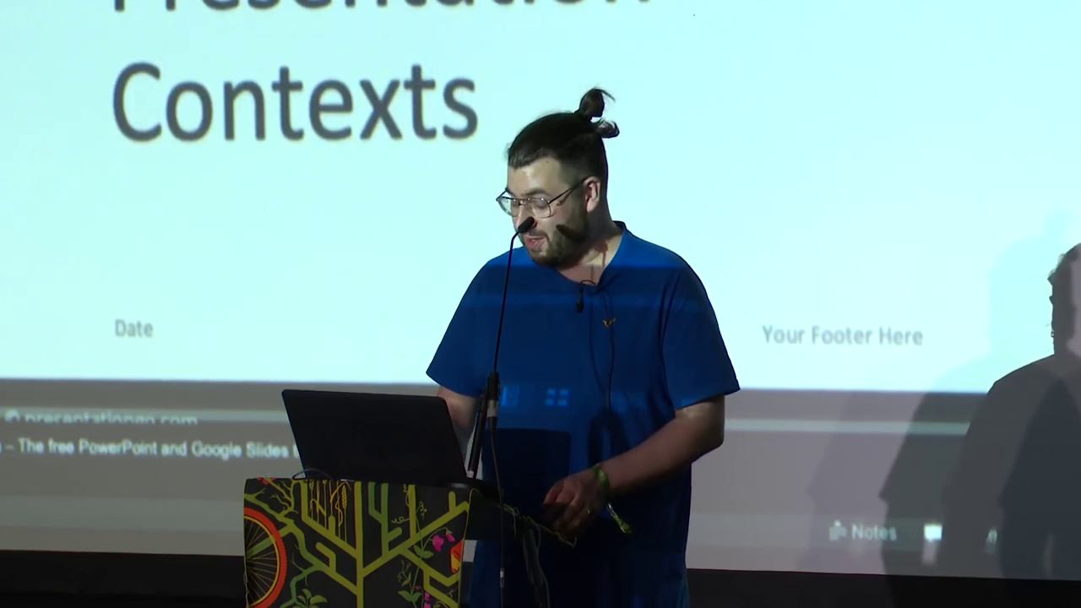